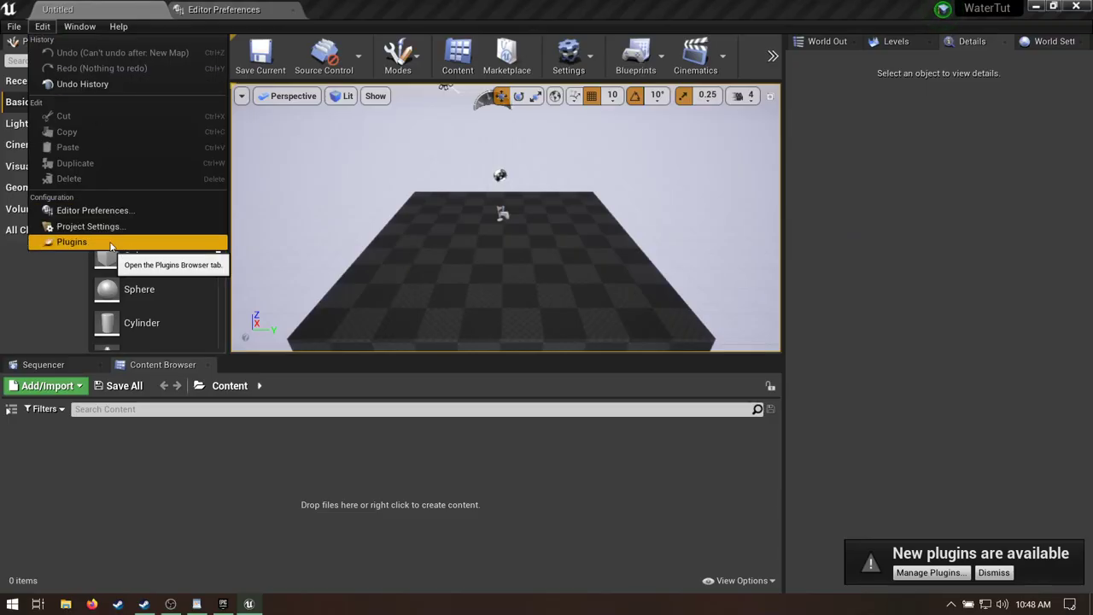
Enable the experimental Water plugin from the Plugins list.
click(111, 247)
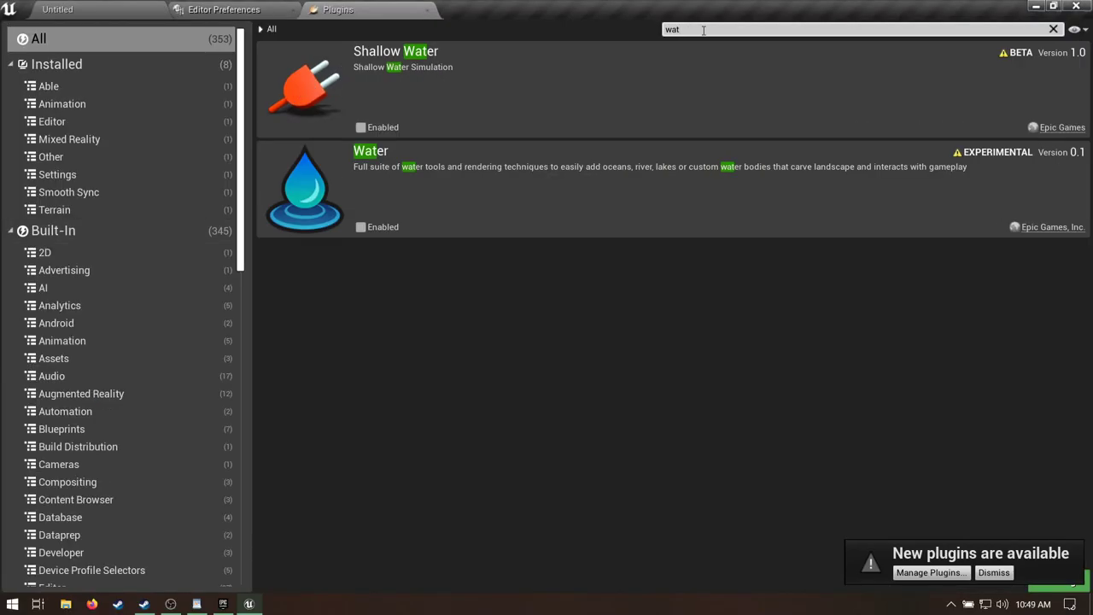
click(360, 227)
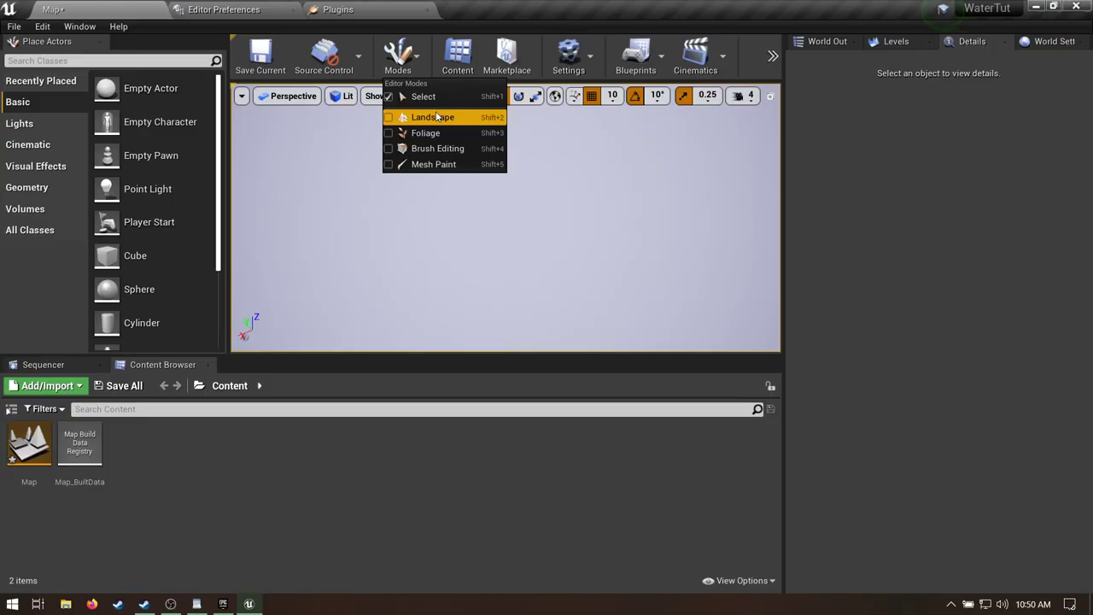
Create a landscape with Enable Edit Layers checked and sculpt noise hills into it.
click(419, 117)
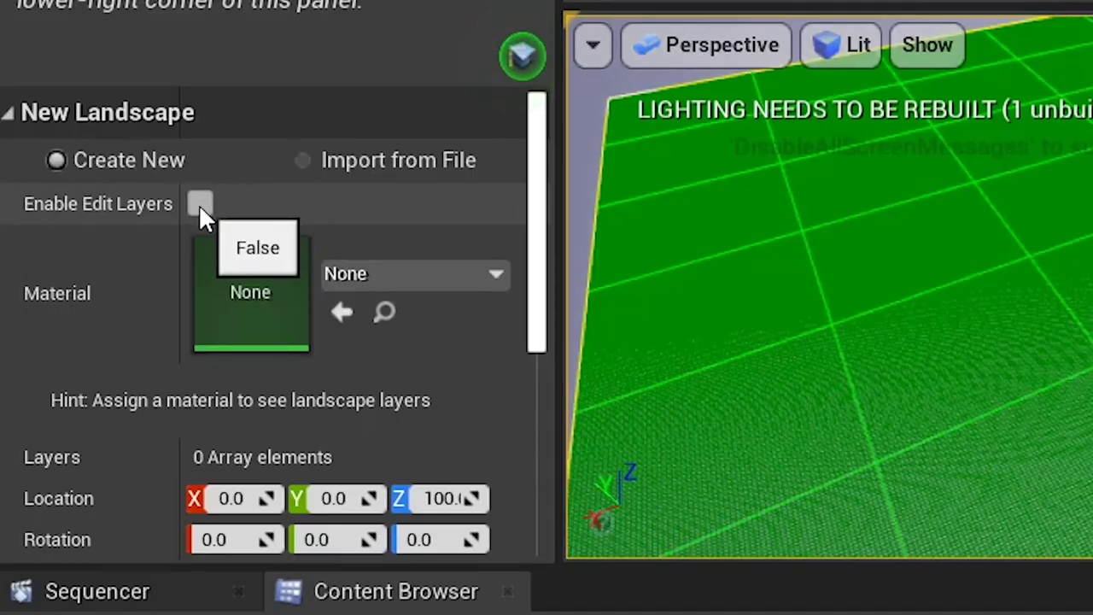
click(84, 210)
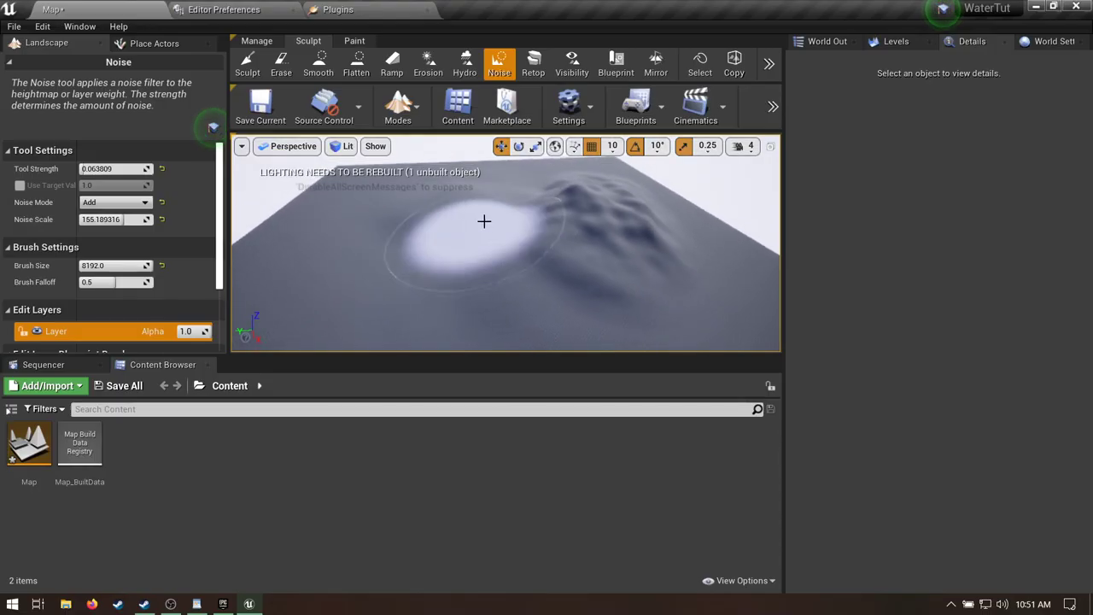
mouse_move(484, 221)
mouse_down()
mouse_move(418, 236)
mouse_move(426, 205)
mouse_up()
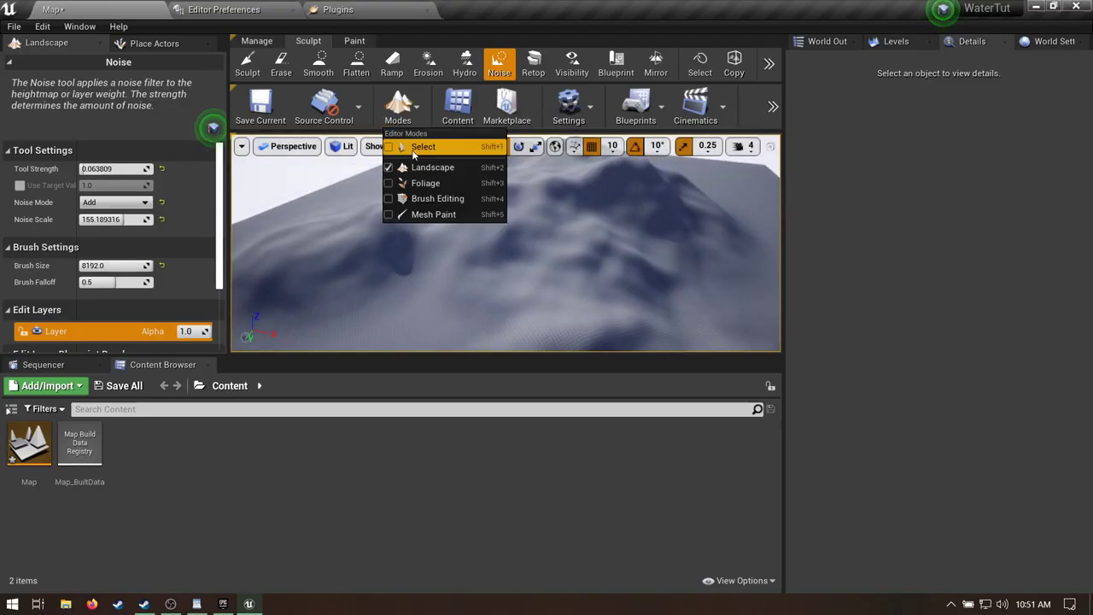
Search 'water' in Place Actors and drop a Water Body Ocean around the hills.
click(423, 146)
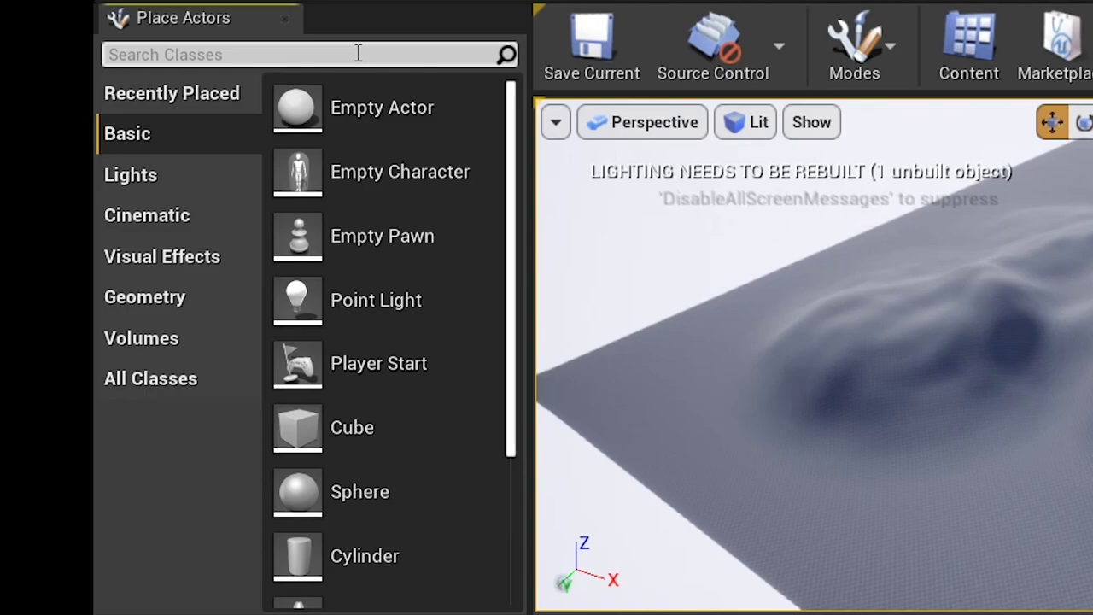
text(water)
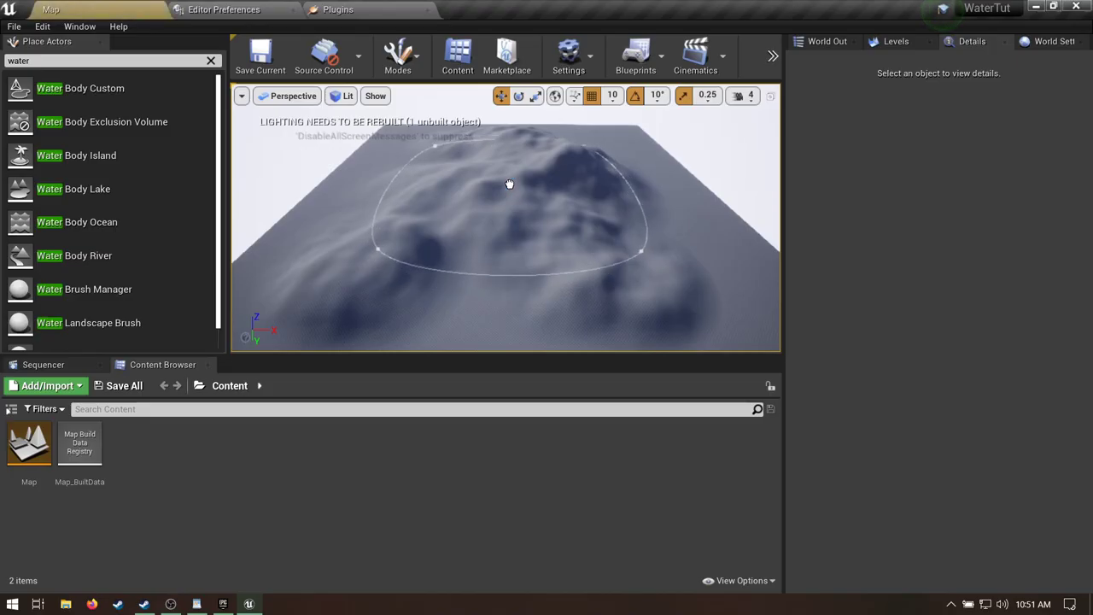
drag(526, 200, 527, 203)
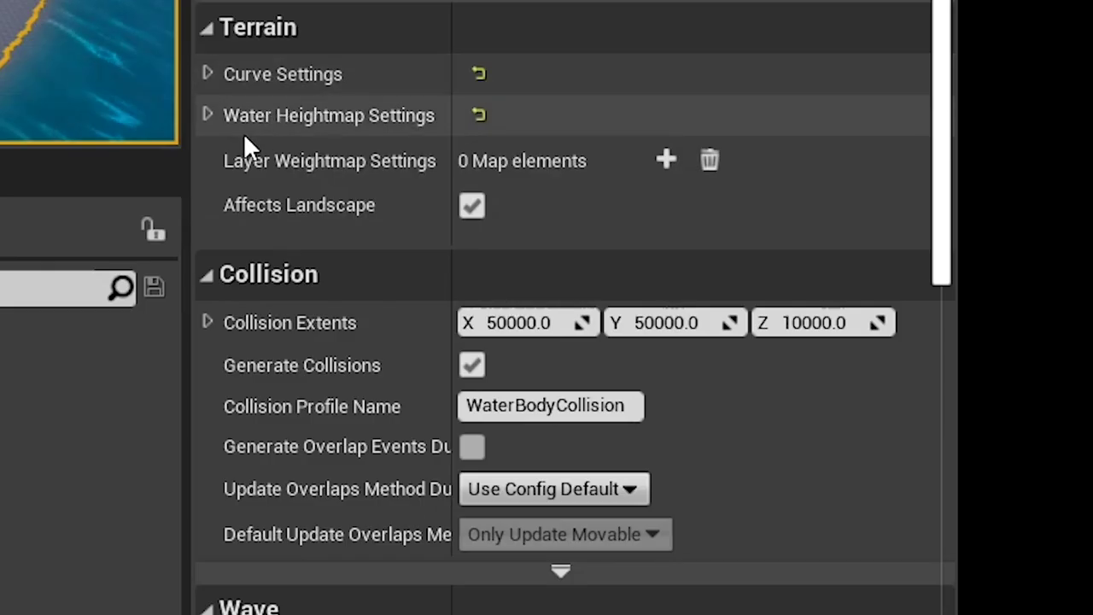
Set the ocean's heightmap Falloff Mode to Width.
click(791, 340)
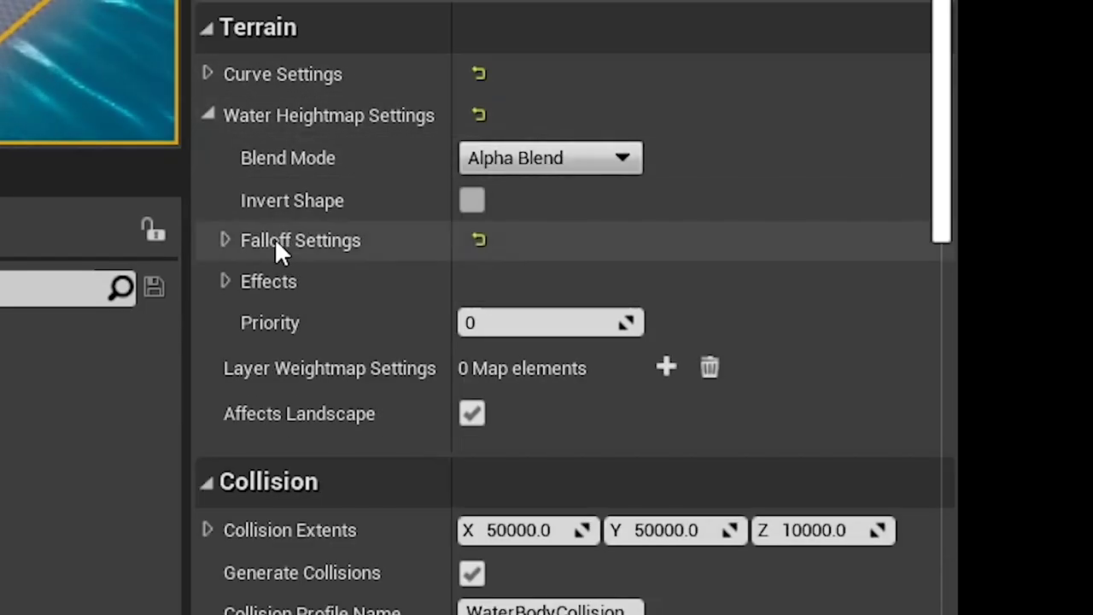
click(225, 242)
click(515, 284)
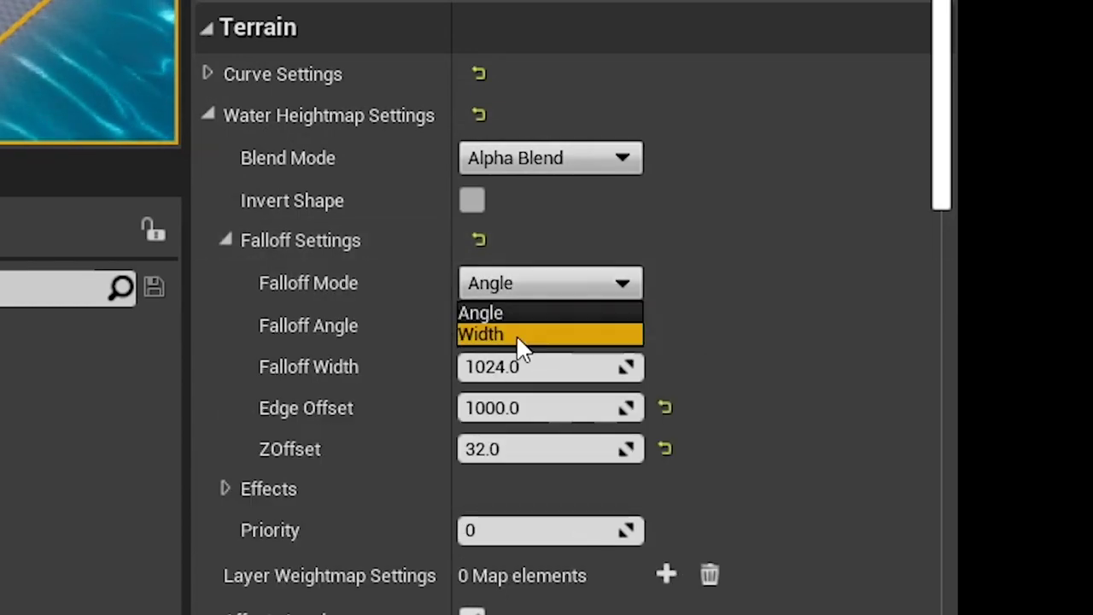
click(515, 334)
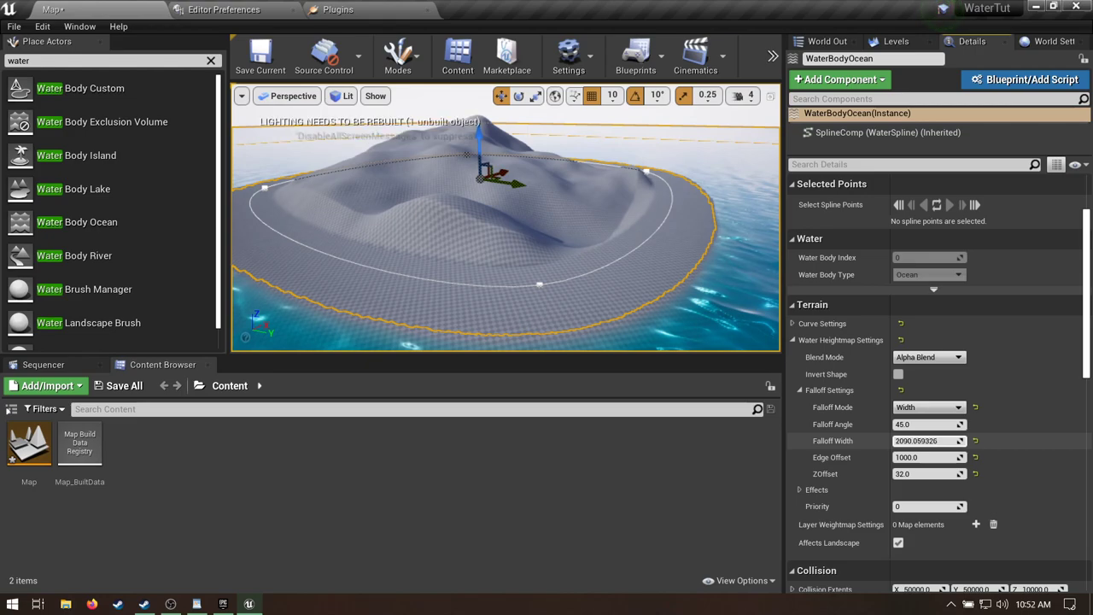
Expand the heightmap Effects to reveal the Curl Noise settings.
click(799, 489)
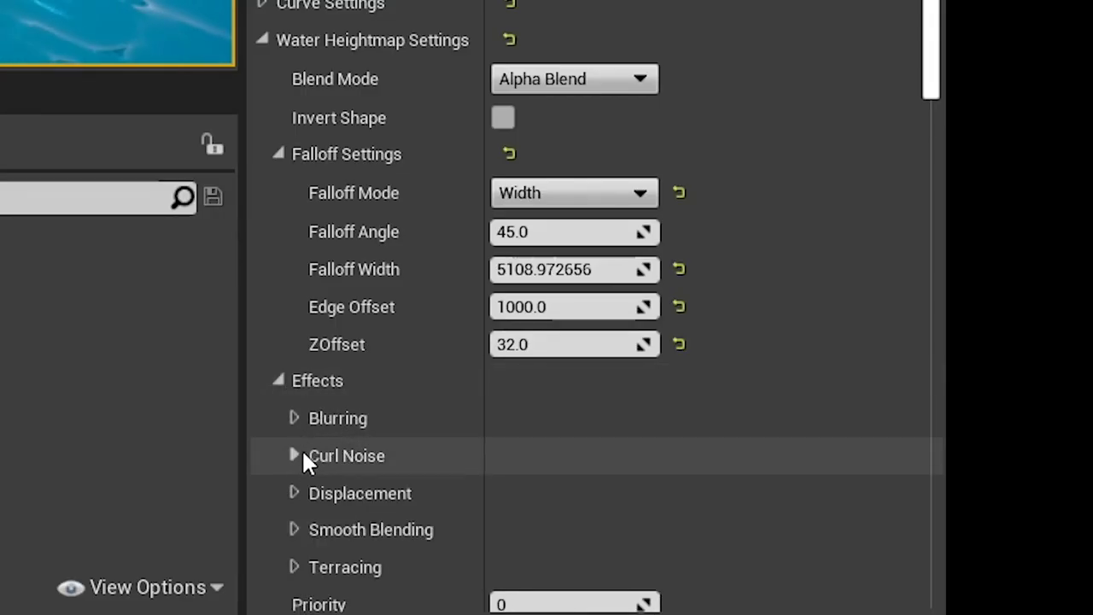
click(808, 522)
scroll(350, 421, down, 4)
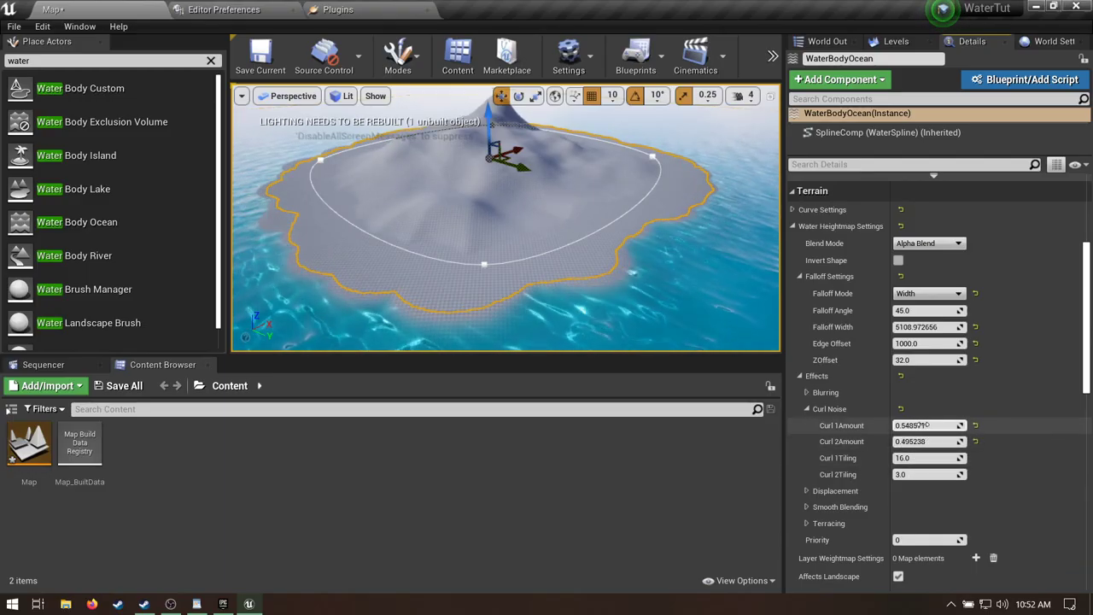
Lower the camera to the shoreline and Alt-drag spline points outward to extend the island outline.
right_drag(504, 256, 383, 322)
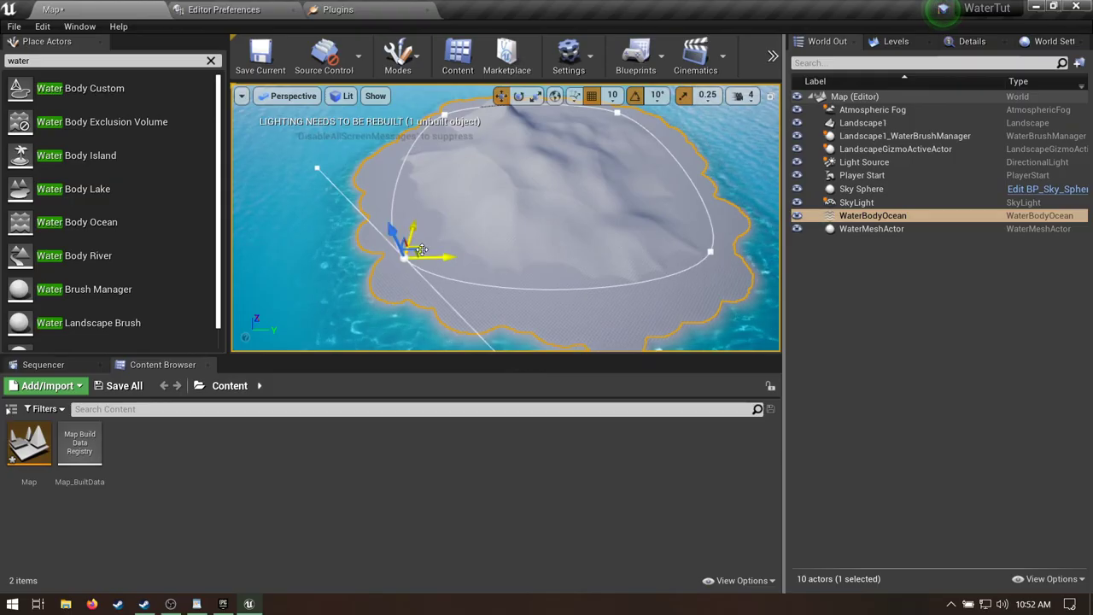
alt+drag(339, 365, 512, 270)
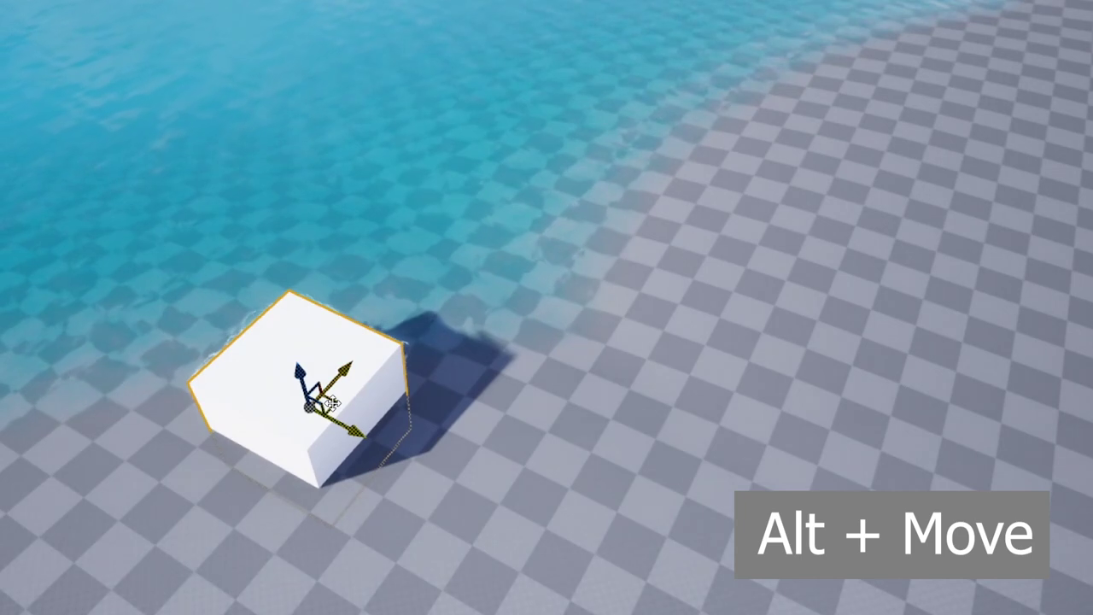
alt+drag(312, 390, 448, 365)
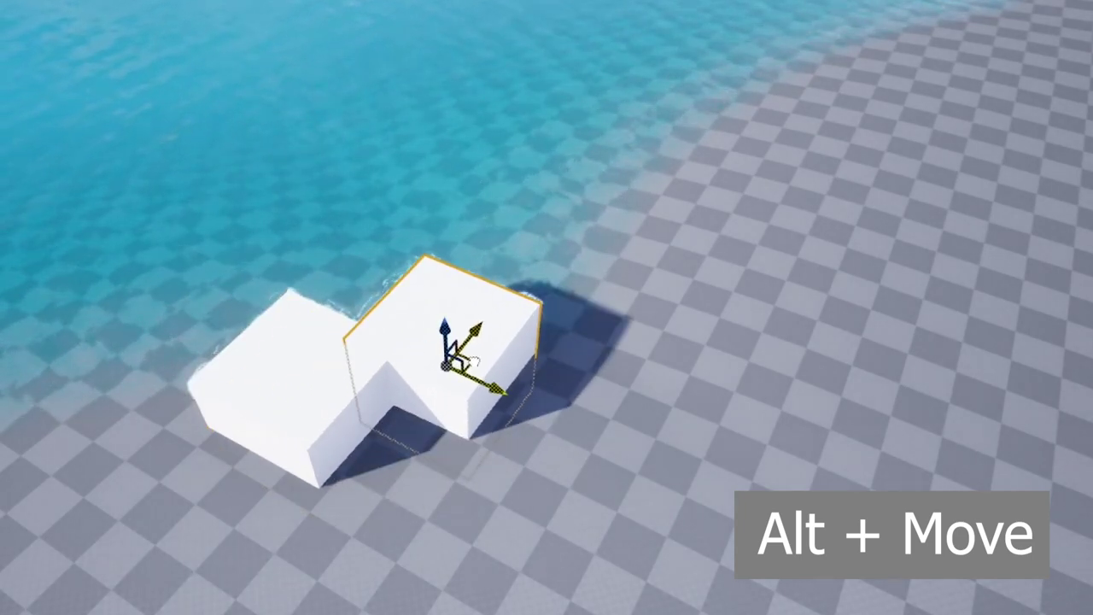
alt+drag(604, 336, 724, 361)
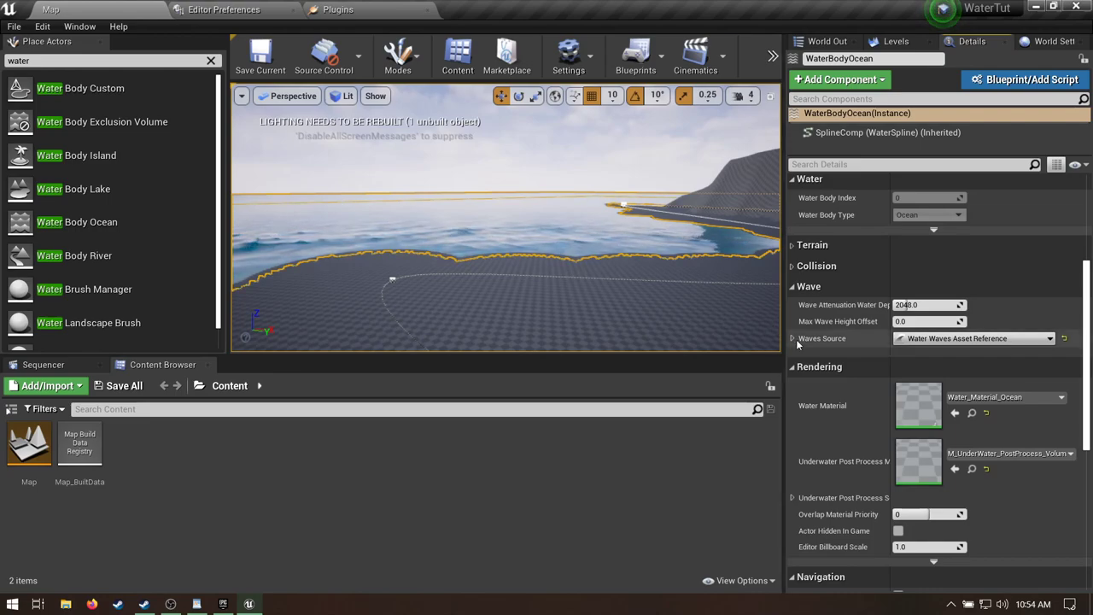
Reveal the ocean's Waves Source asset and create a CustomWaves folder in Content.
click(792, 339)
click(806, 357)
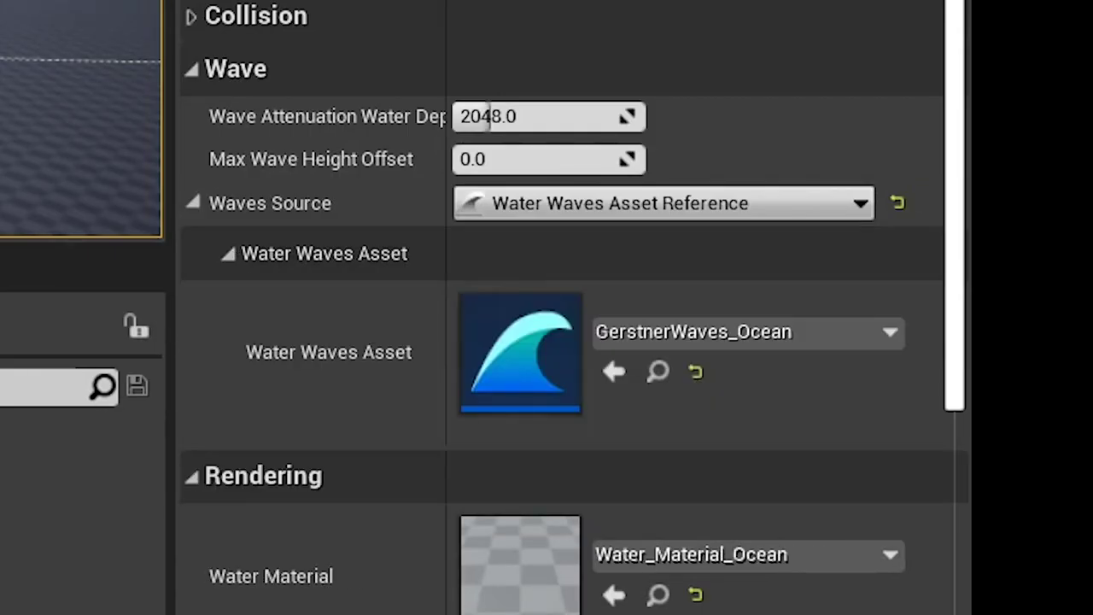
right_click(205, 500)
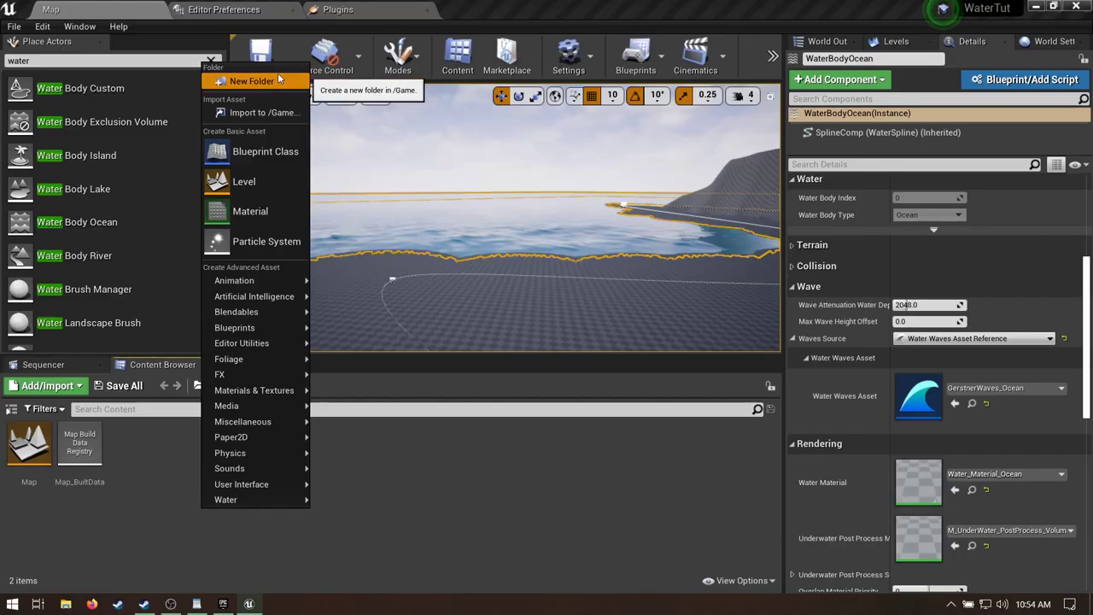
click(257, 80)
text(CustomWaves)
key(Return)
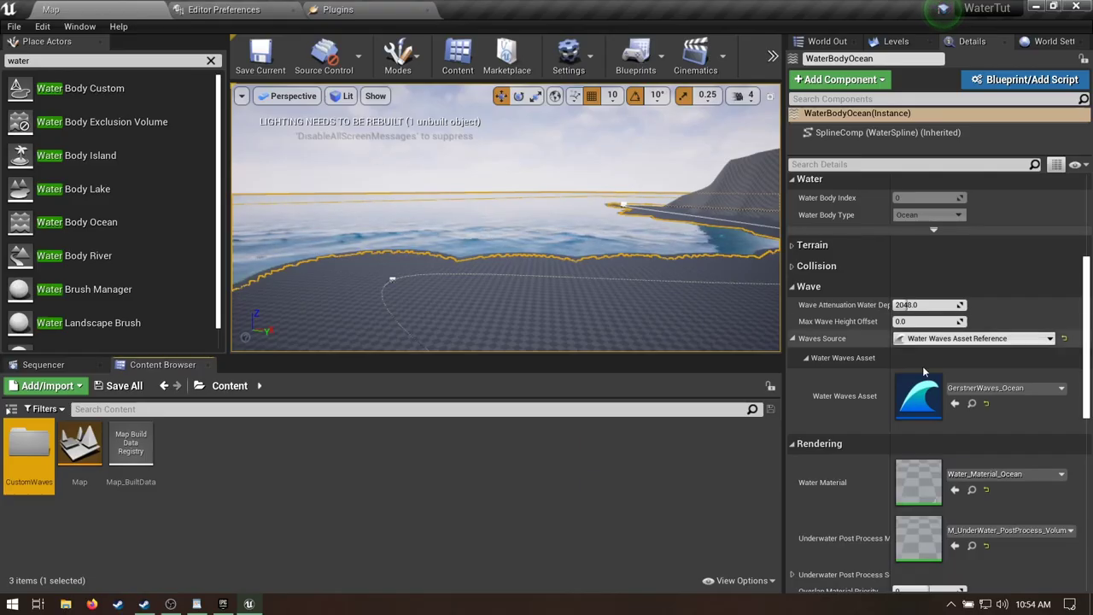
Copy the GerstnerWaves_Ocean asset into the CustomWaves folder.
click(973, 405)
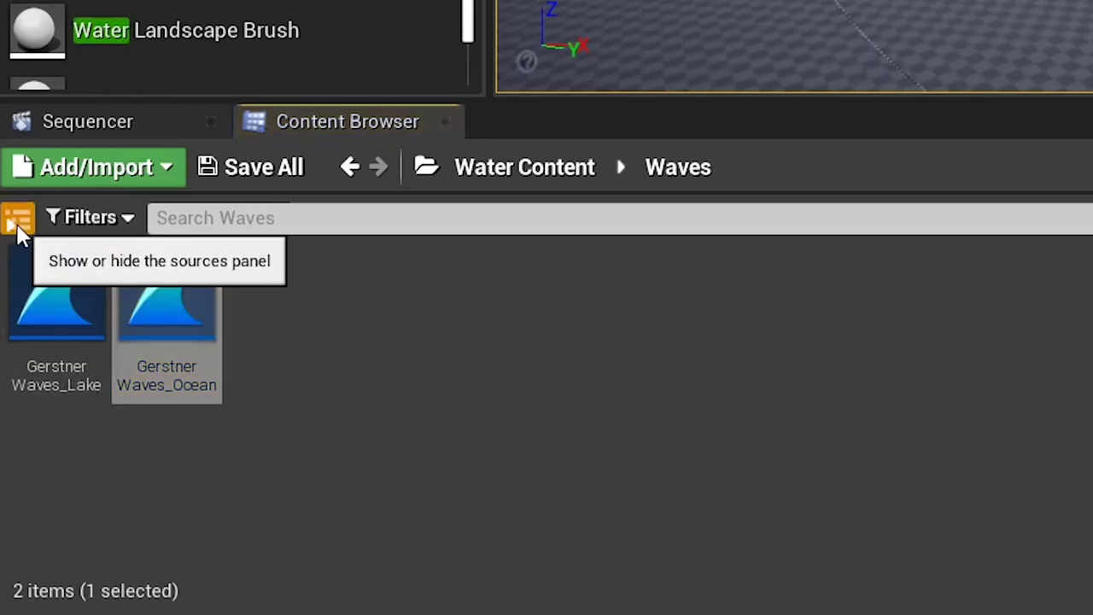
click(19, 224)
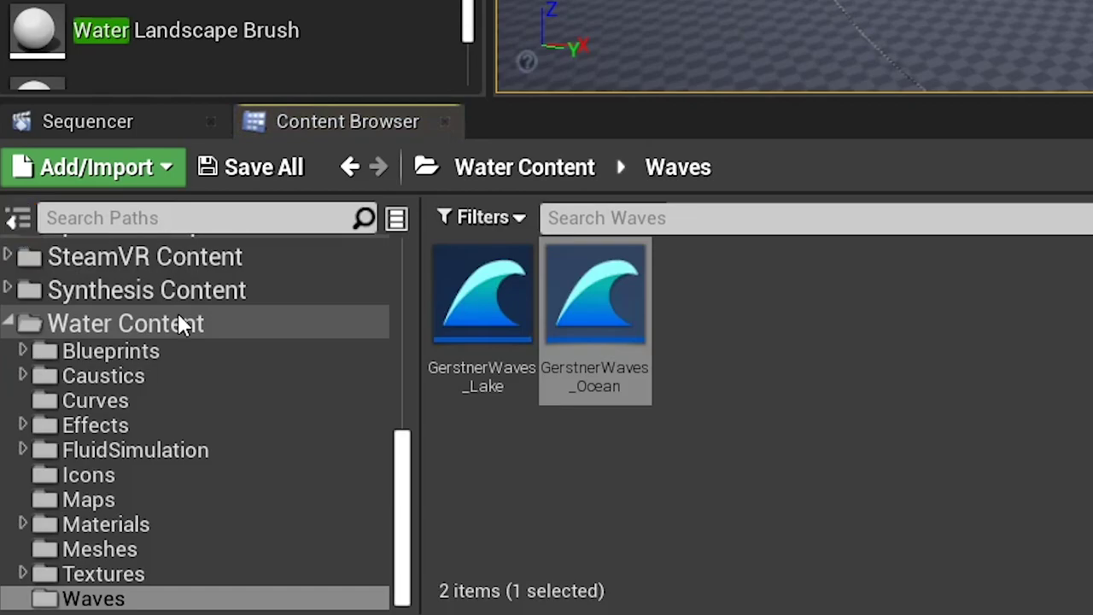
drag(404, 505, 378, 256)
click(612, 291)
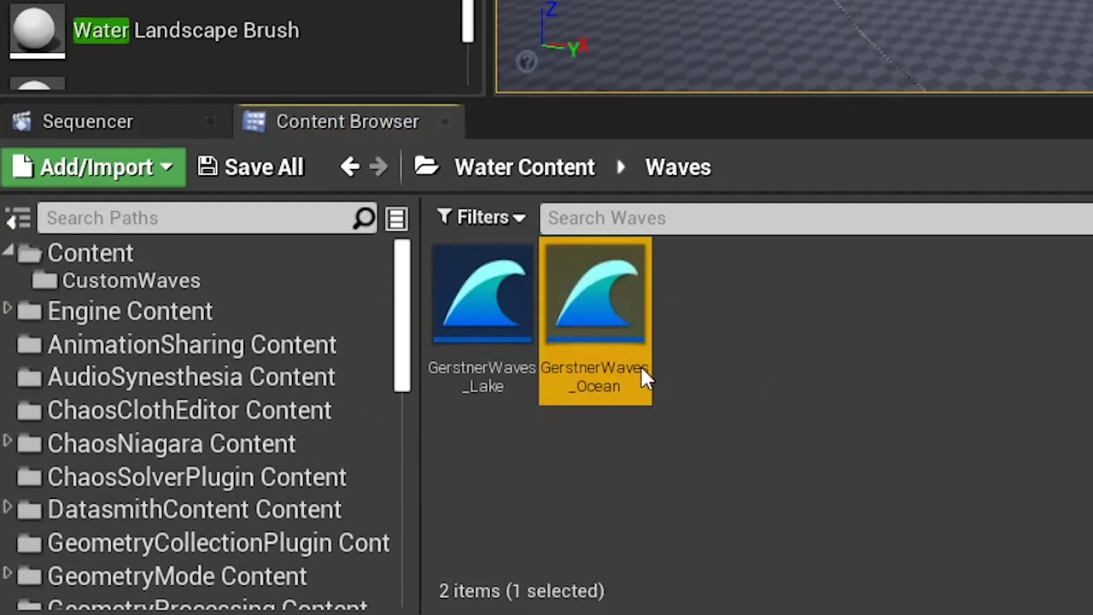
drag(597, 310, 217, 280)
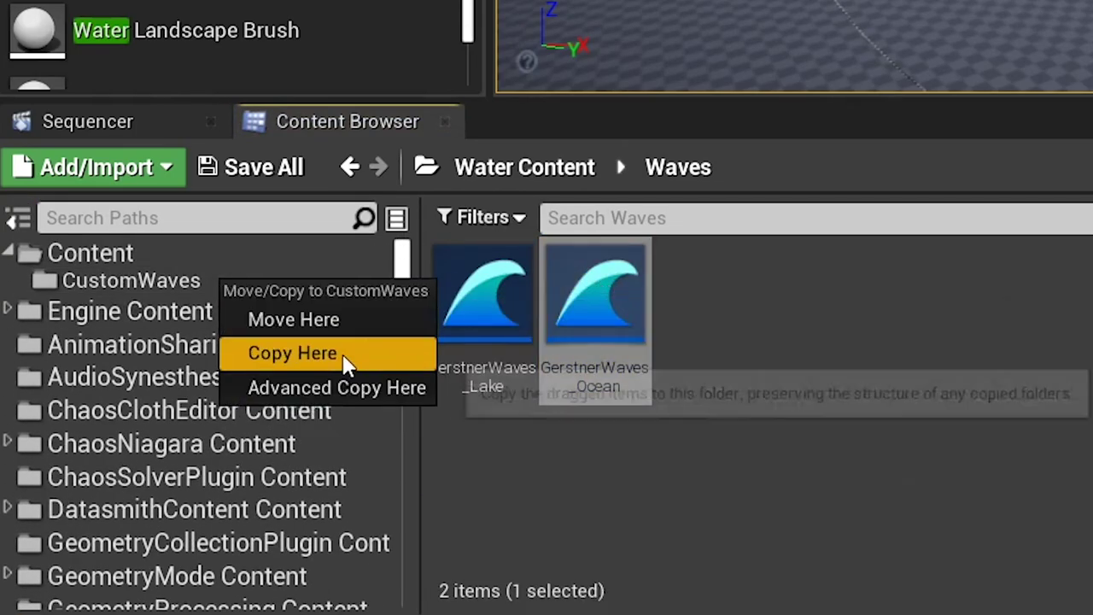
click(342, 355)
Rename the copy to CustomOceanWaves, assign it as the ocean's waves asset, and open it.
click(487, 375)
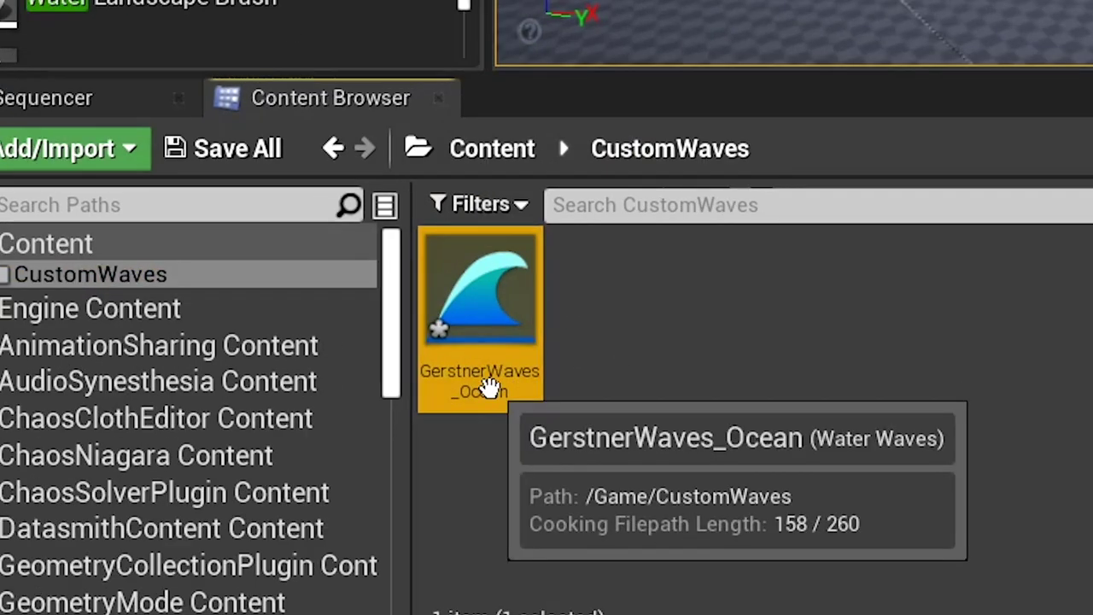
key(F2)
text(CustomOceanWa)
text(ves)
key(Return)
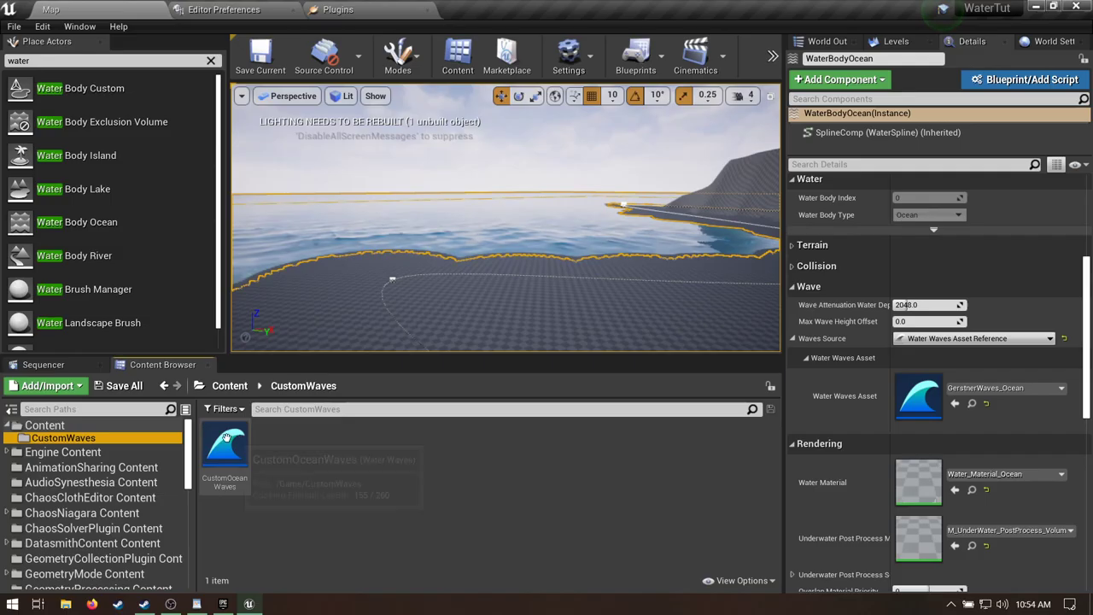
drag(481, 295, 973, 388)
double_click(226, 451)
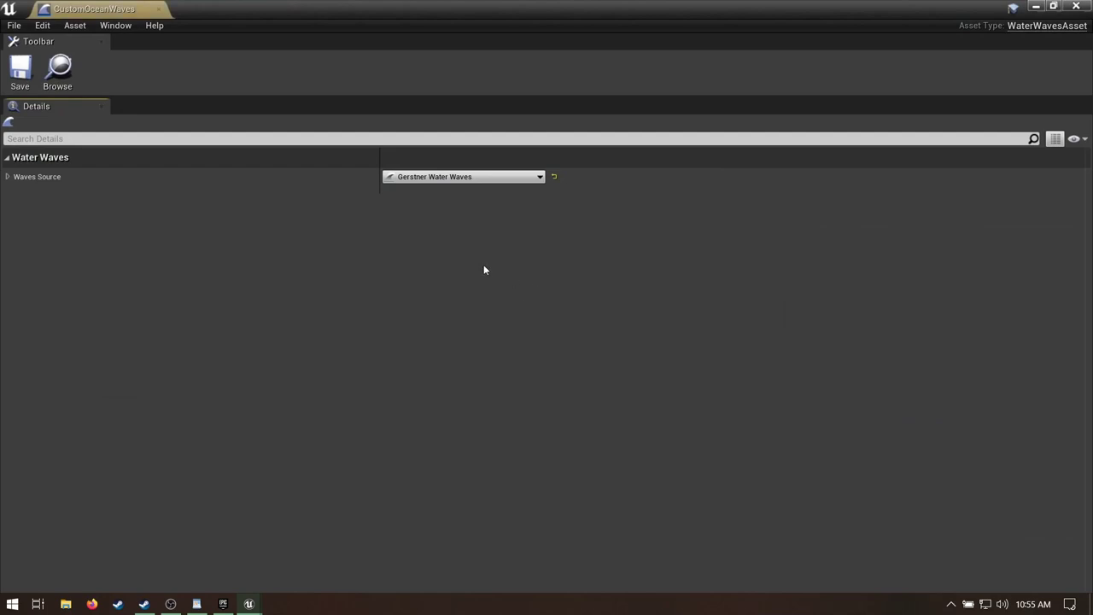
Reset the Gerstner wave generator's Max Amplitude from 1000.0 to its default 80.0.
click(8, 177)
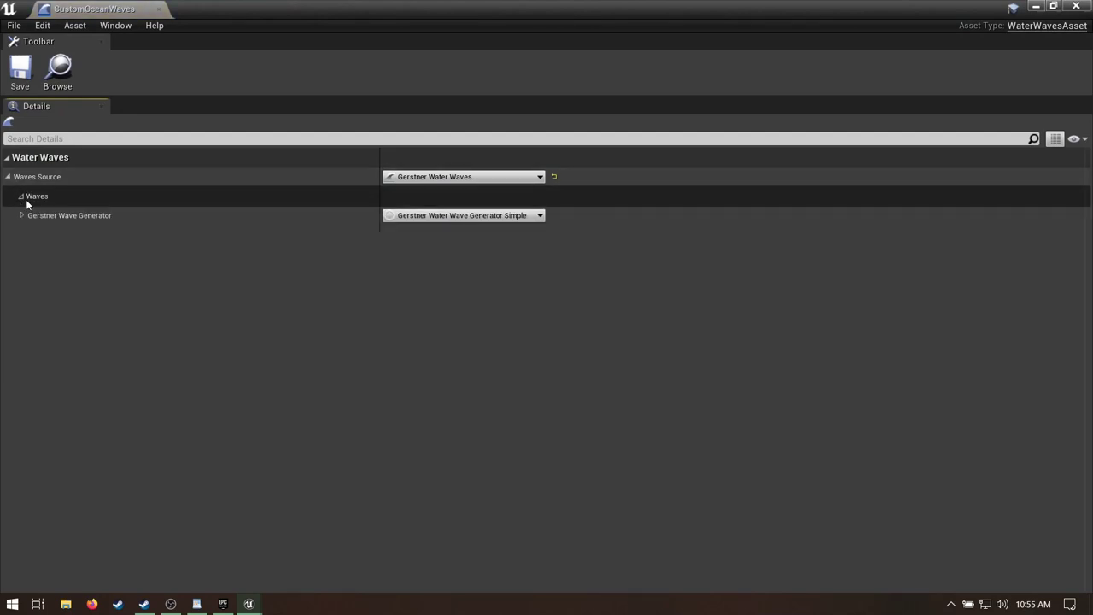
click(21, 215)
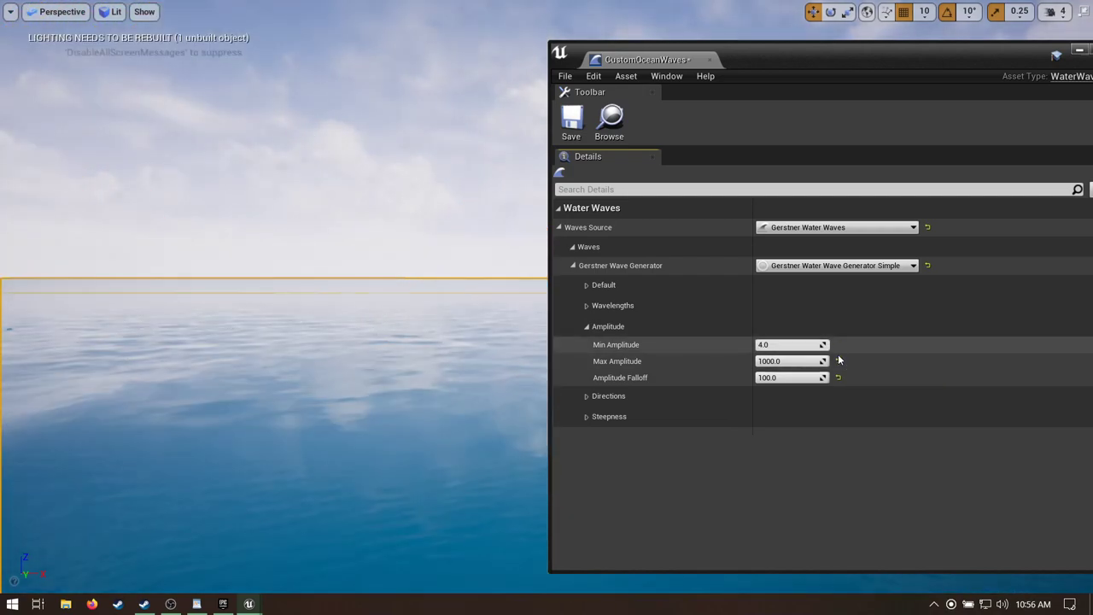
click(838, 361)
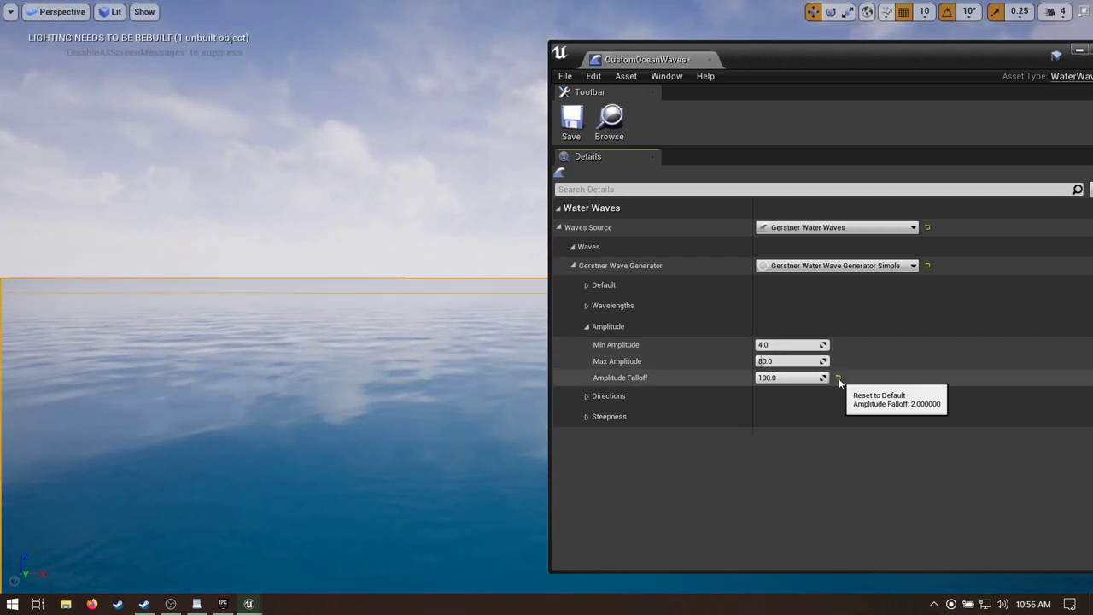
click(838, 377)
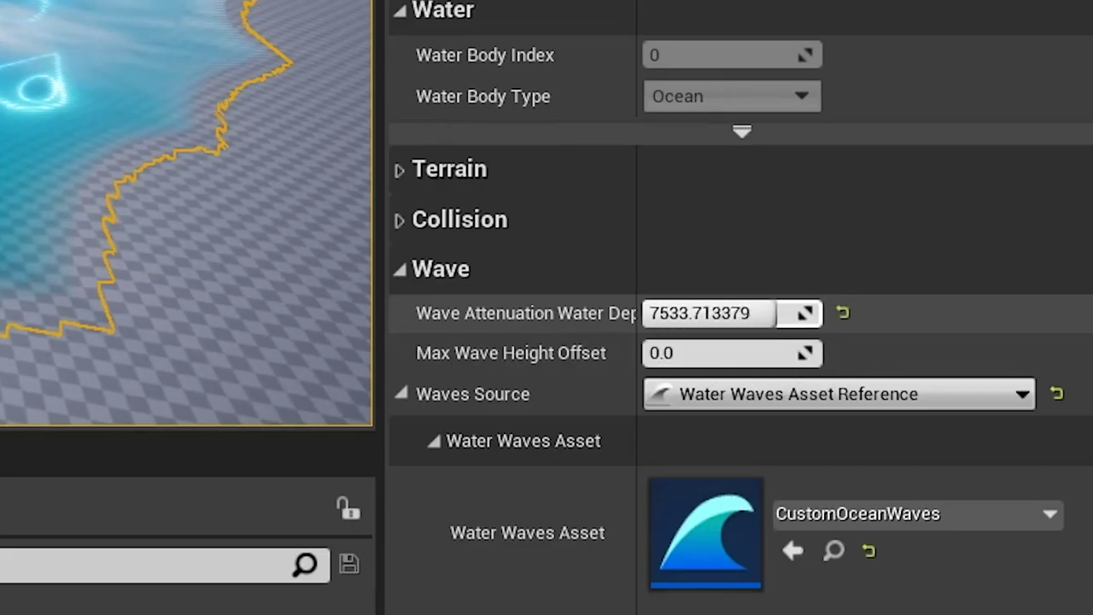
Tune Wave Attenuation Water Depth around 10000.0 and view the island's waves from above.
drag(775, 313, 819, 313)
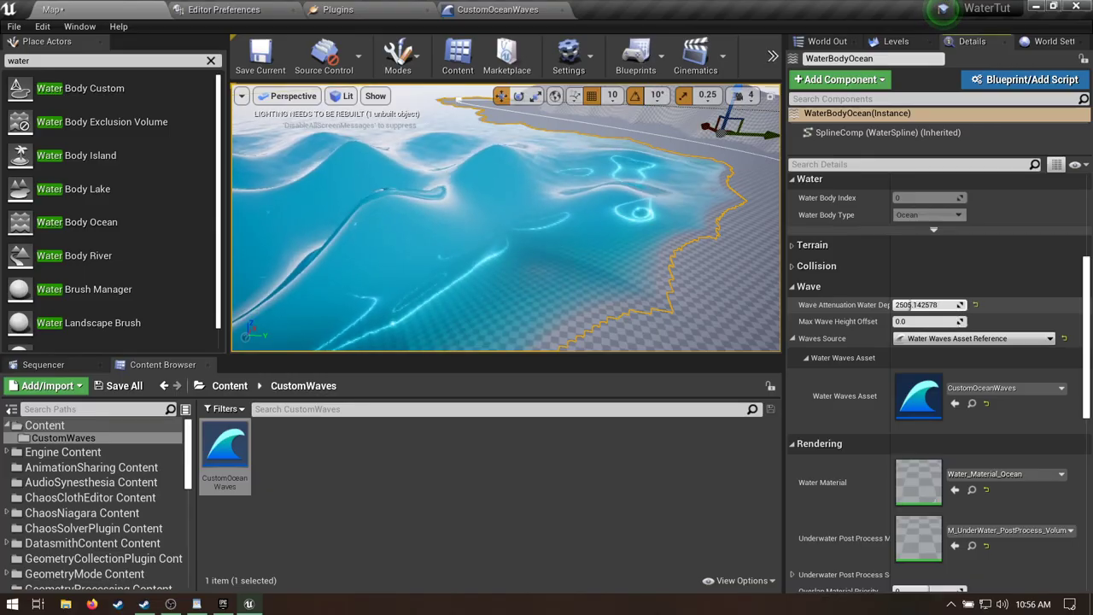
drag(911, 304, 939, 305)
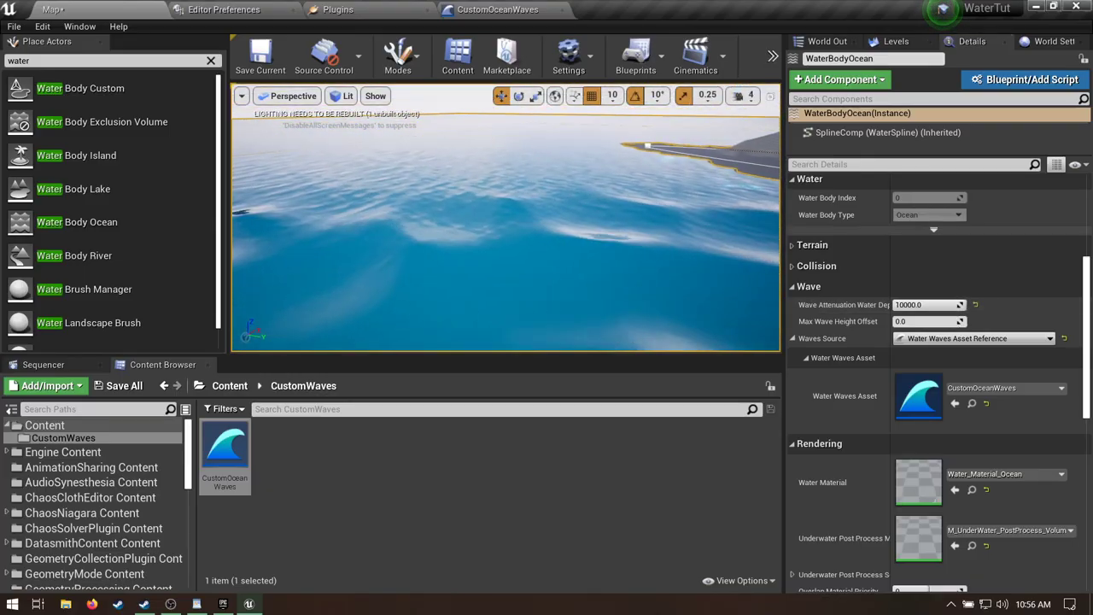
right_drag(433, 251, 433, 251)
mouse_move(928, 305)
mouse_down()
mouse_move(901, 305)
mouse_move(930, 305)
mouse_up()
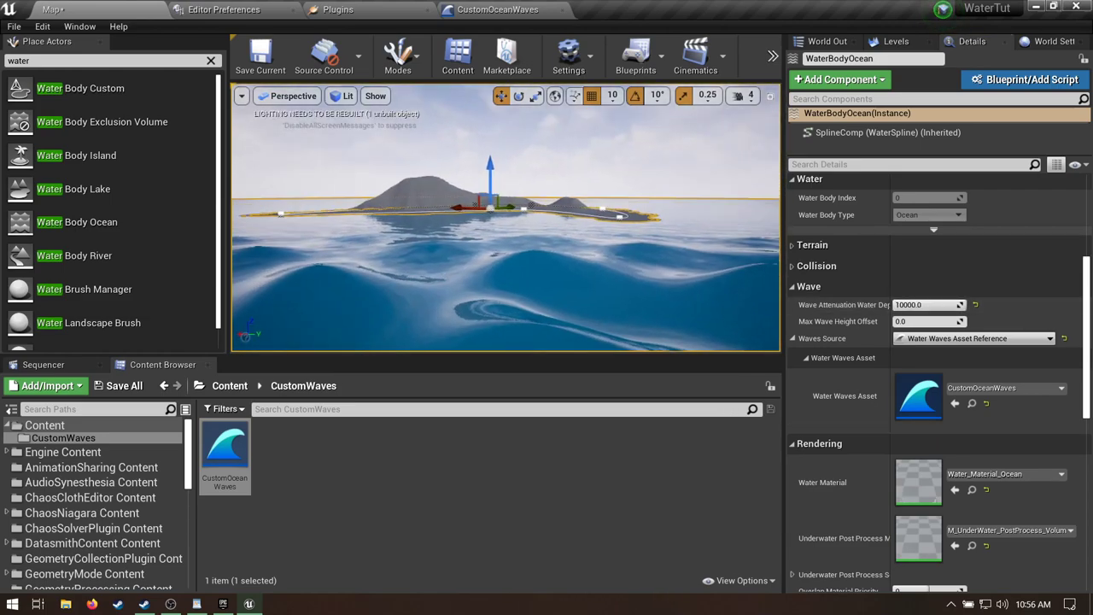
right_drag(503, 222, 529, 239)
scroll(842, 333, down, 5)
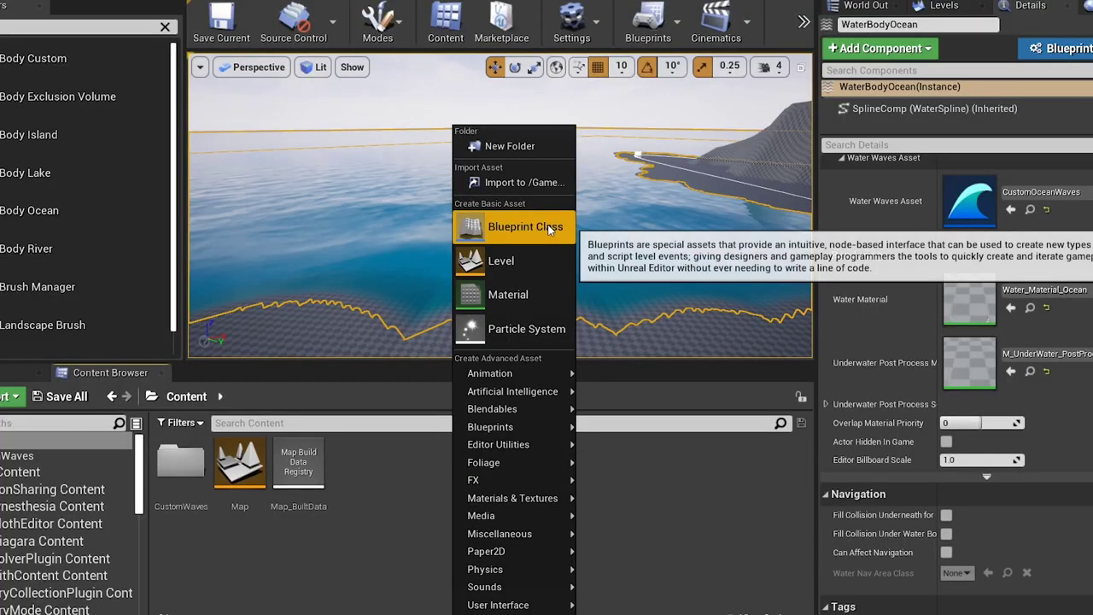
Create a Blueprint class with a Static Mesh component as its root, then compile.
click(555, 214)
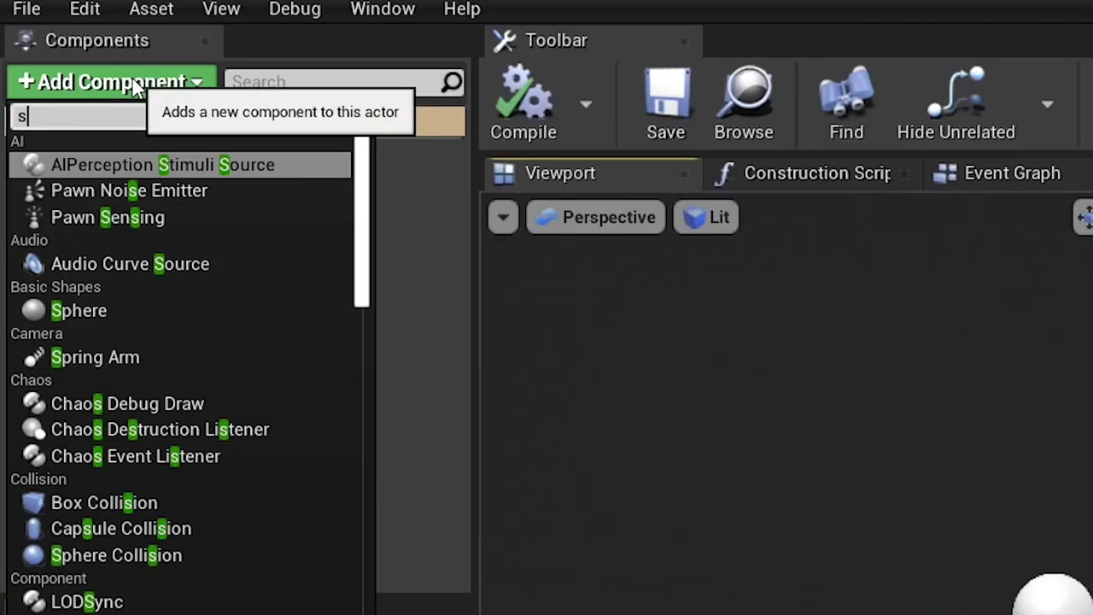
text(tatic)
key(Down)
key(Down)
key(Down)
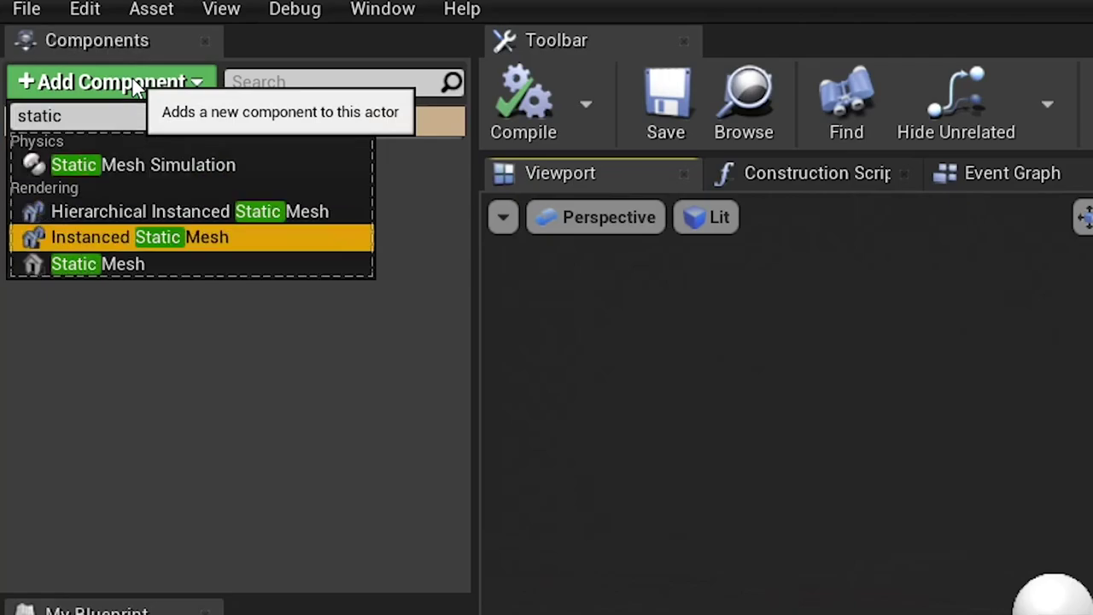
key(Return)
drag(127, 188, 337, 154)
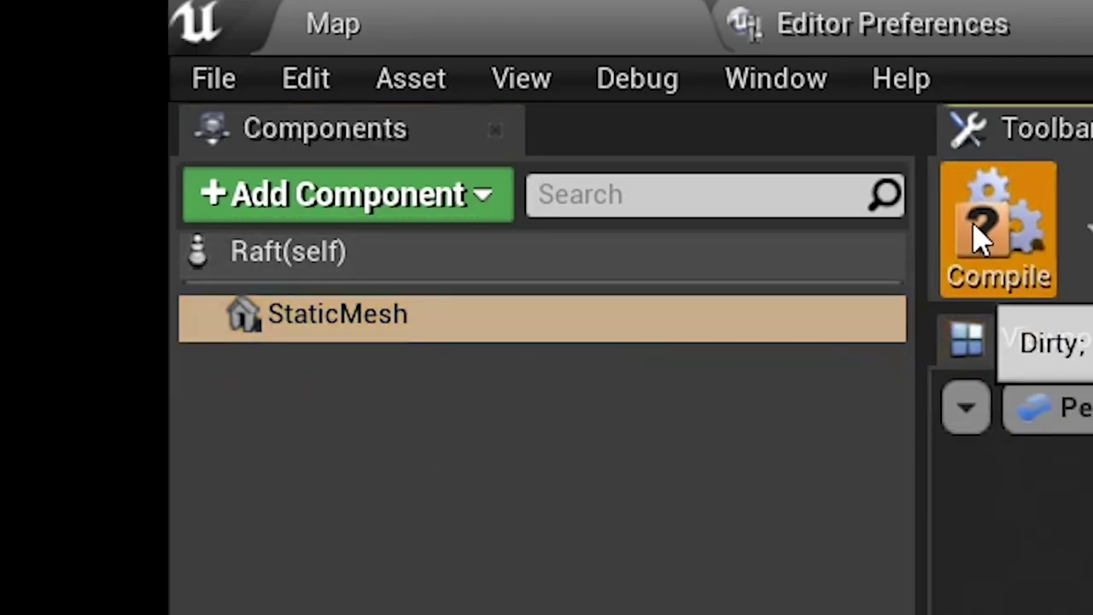
click(506, 108)
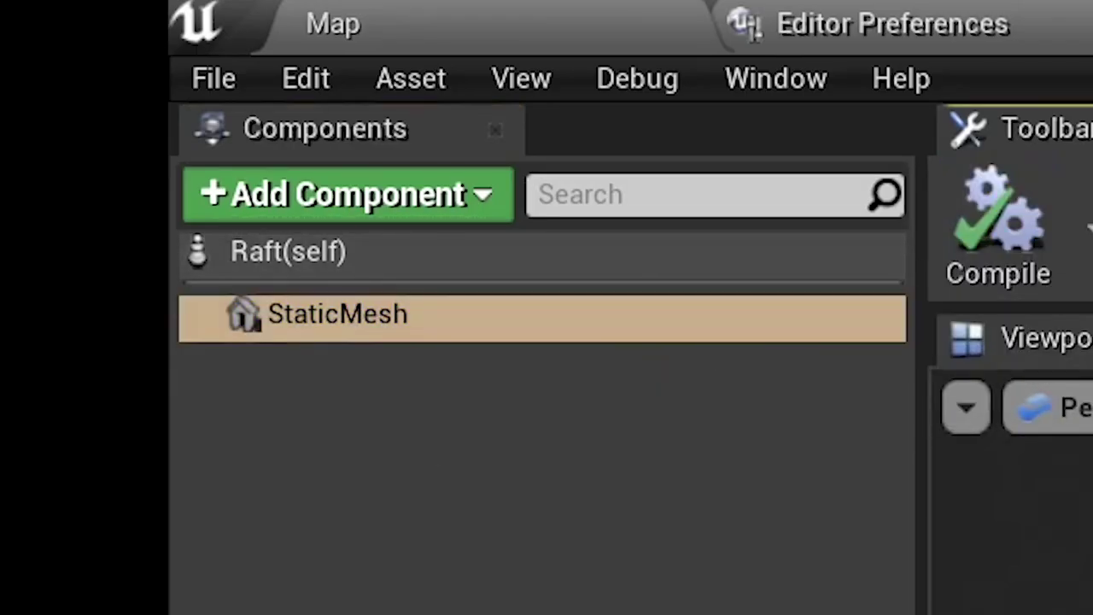
Assign the Raft mesh to the StaticMesh component.
click(529, 531)
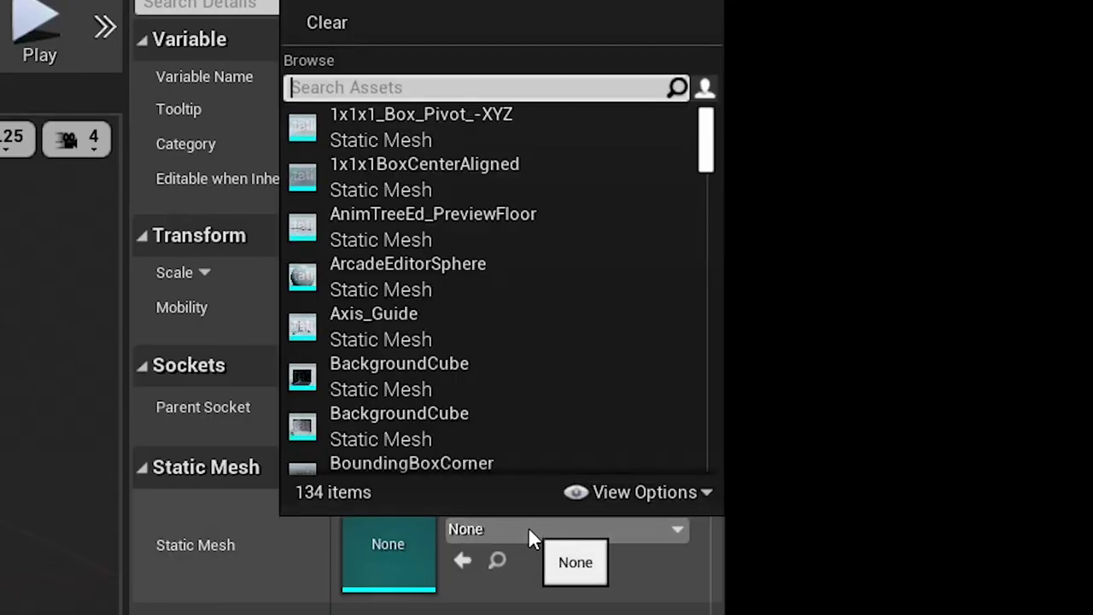
text(r)
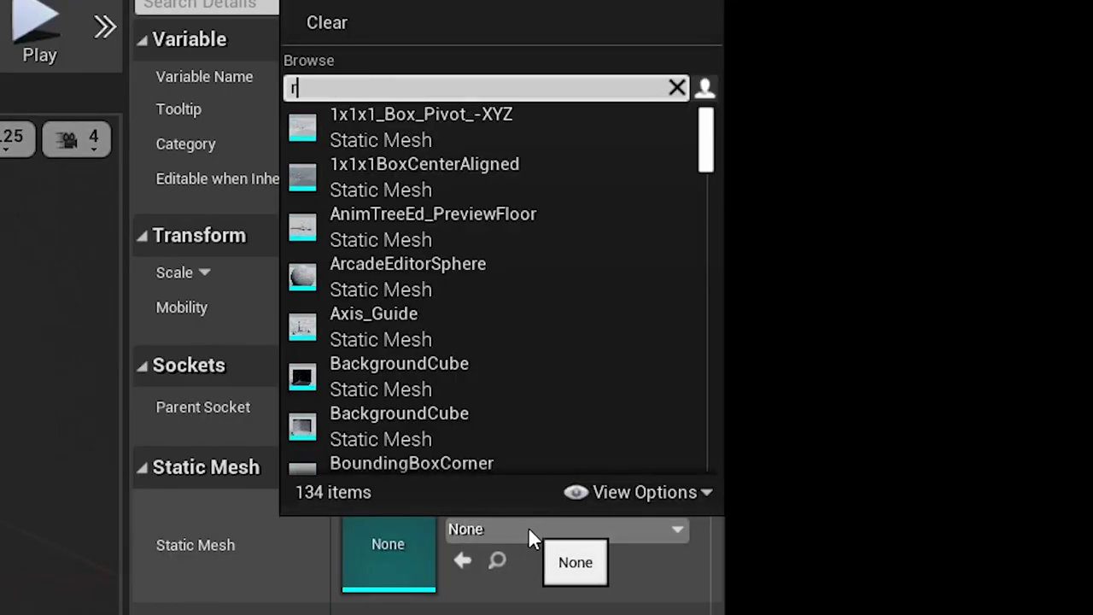
text(aft)
click(452, 146)
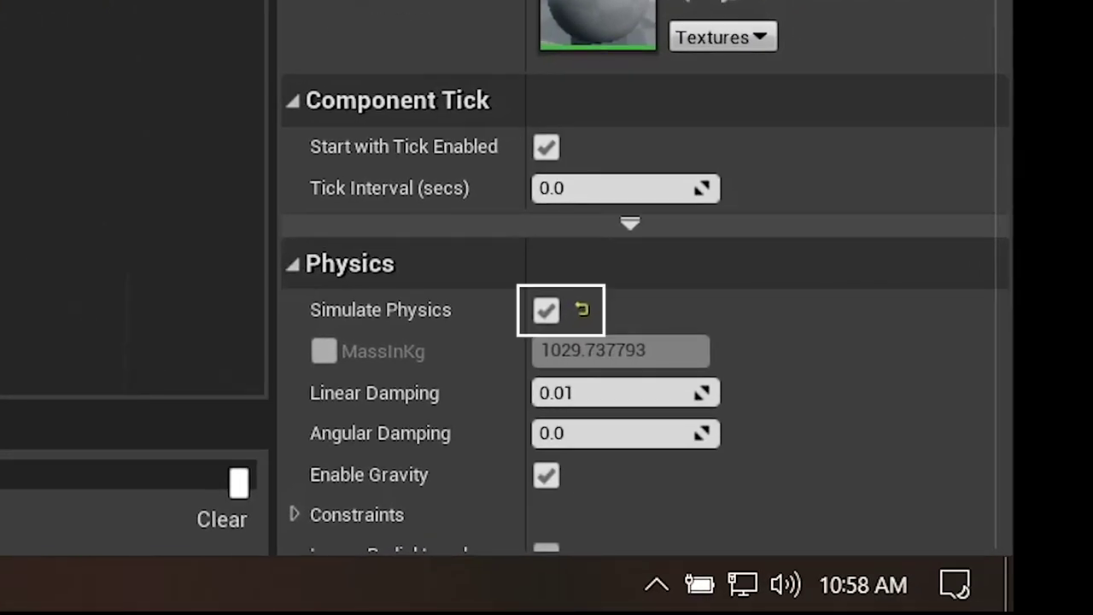
click(61, 65)
Add a Buoyancy component to BP_Raft.
text(buo)
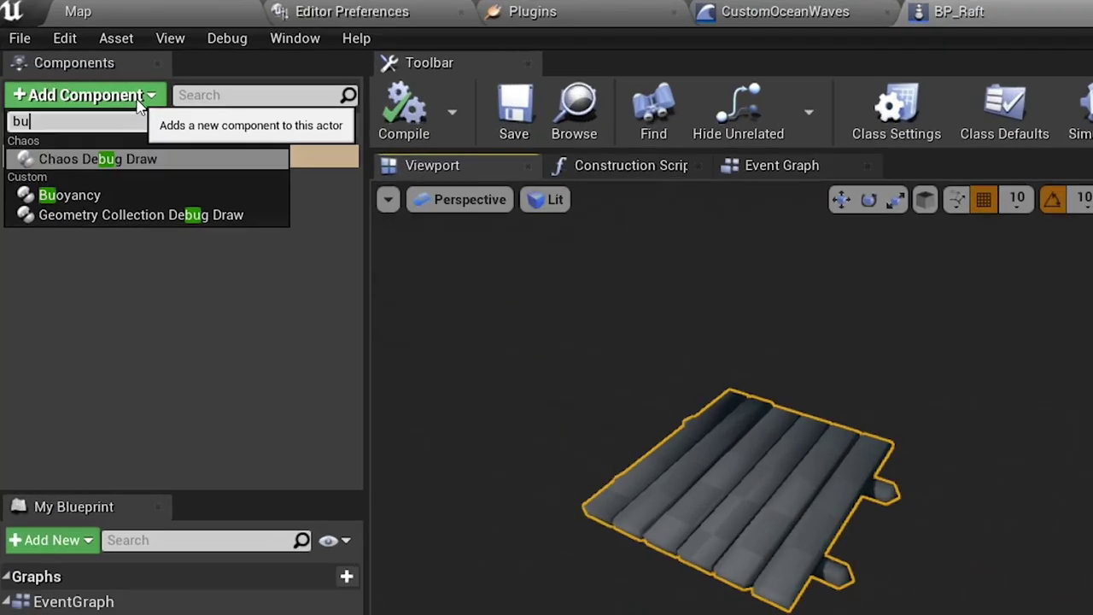
click(176, 205)
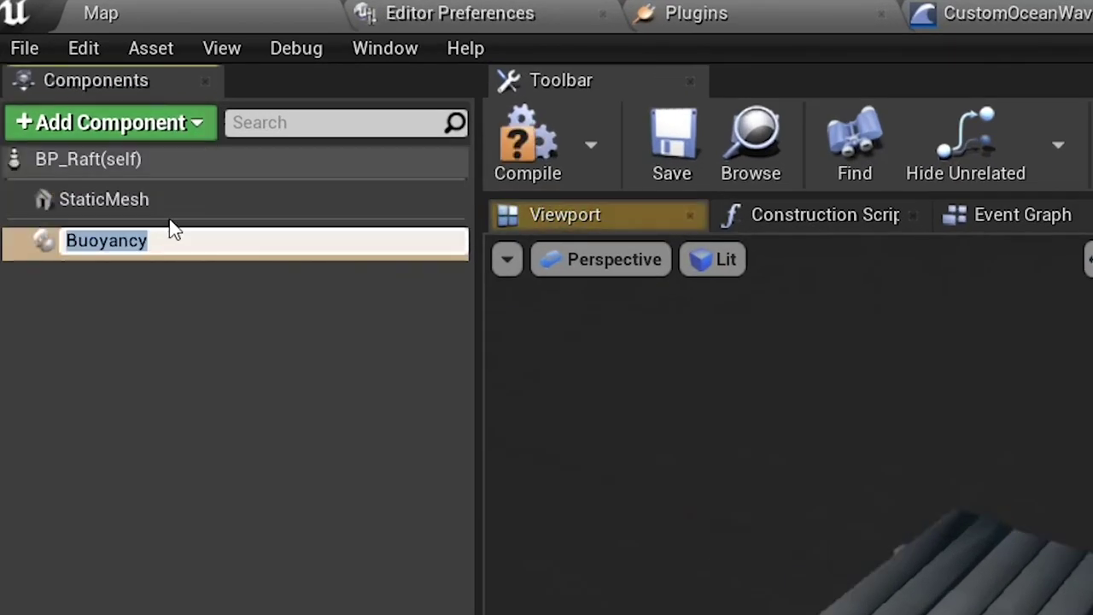
key(Return)
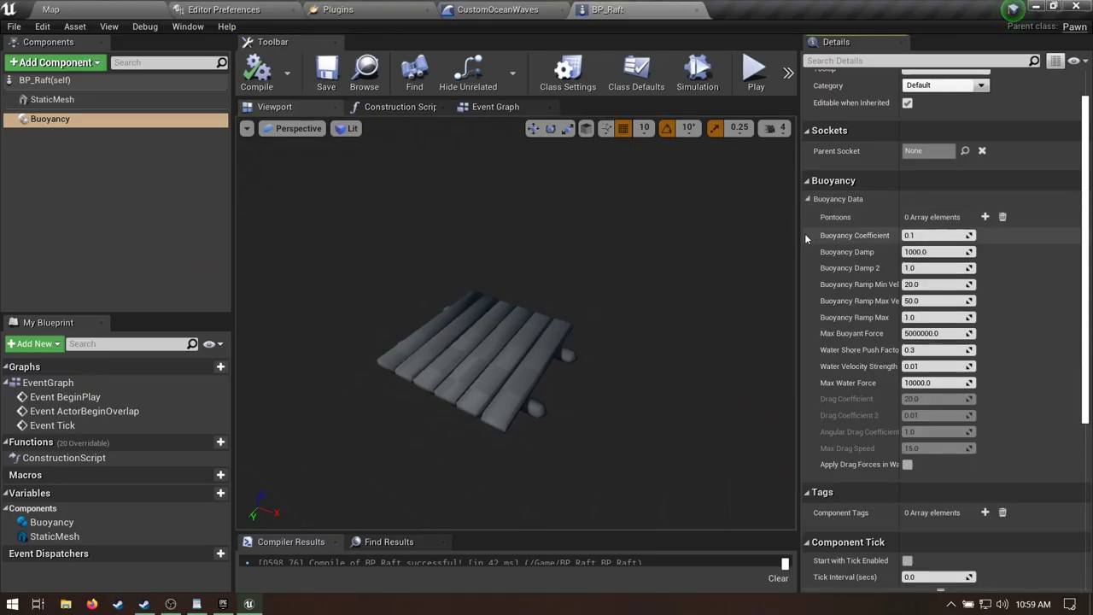
Add pontoons to the Buoyancy Data and expand pontoon 0's settings.
drag(795, 239, 662, 240)
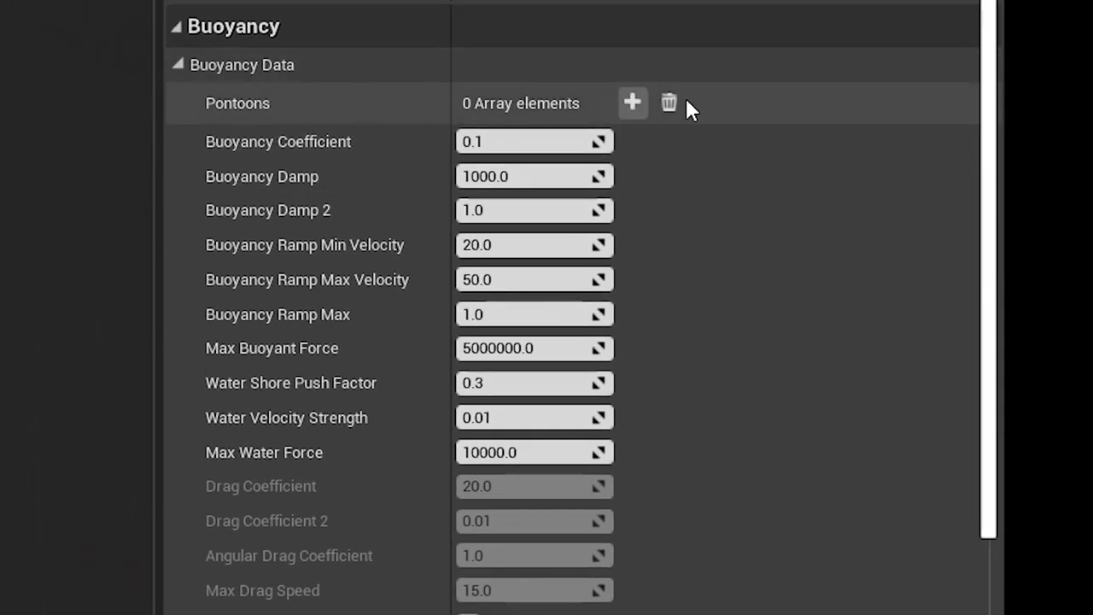
click(914, 217)
click(636, 101)
click(636, 101)
click(636, 101)
click(208, 142)
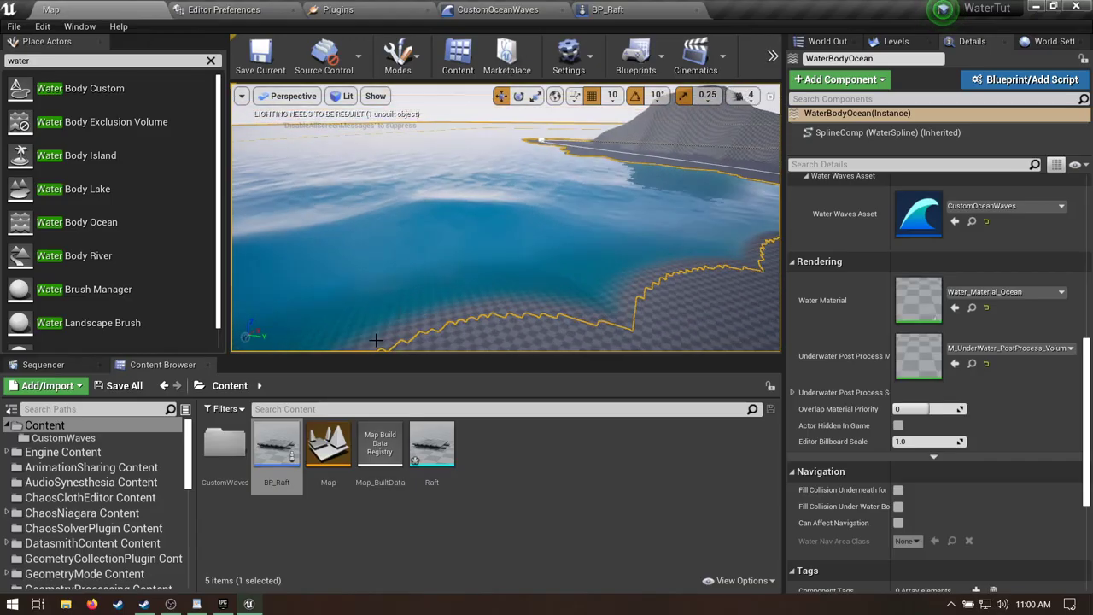
Select the placed BP_Raft, bring the camera to it, and simulate full-screen to watch it float.
click(513, 203)
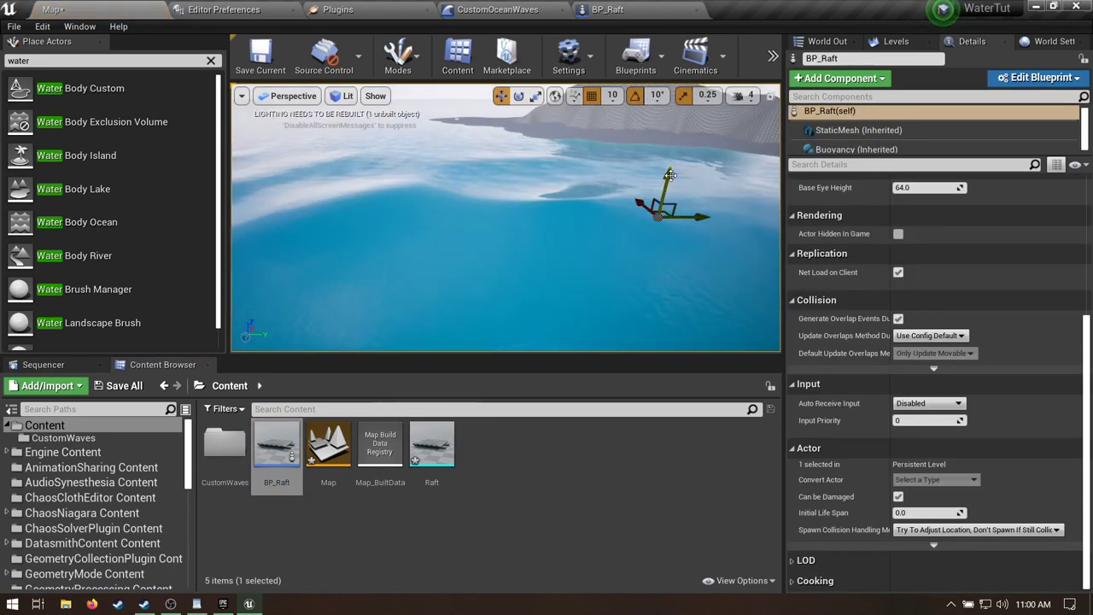
right_drag(607, 256, 607, 255)
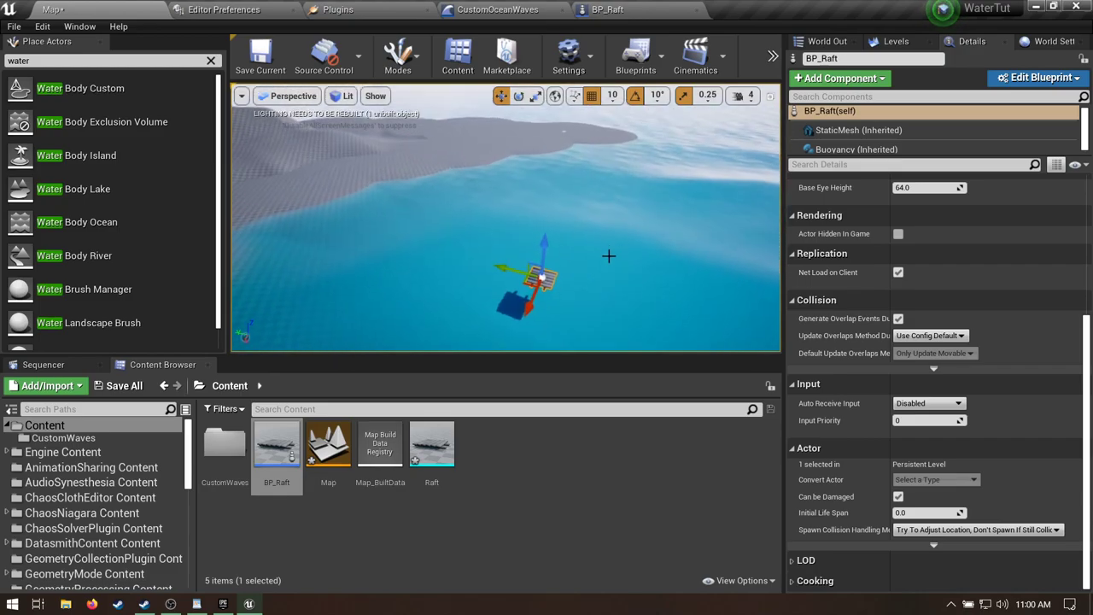
key(alt+s)
key(F11)
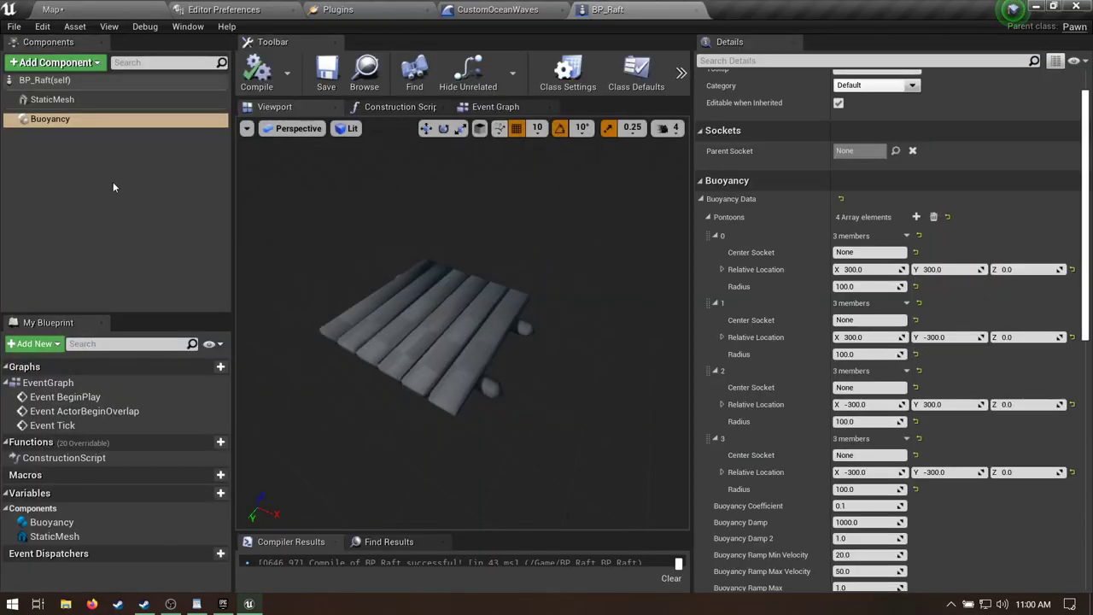
Override the raft StaticMesh's MassInKg to 100.0 kg under Physics.
click(110, 101)
scroll(854, 417, down, 3)
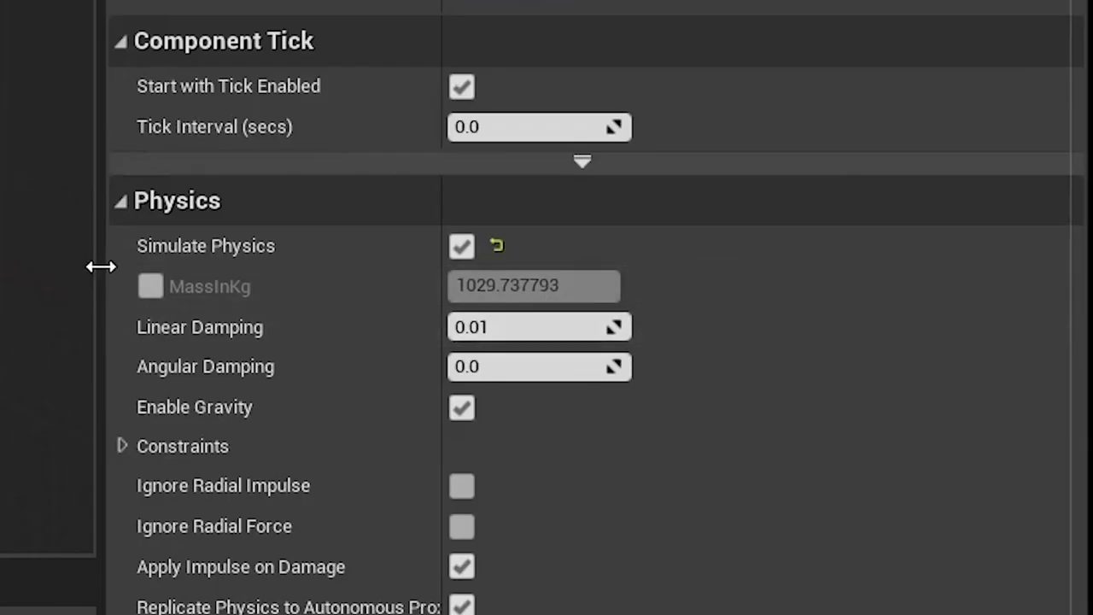
click(152, 286)
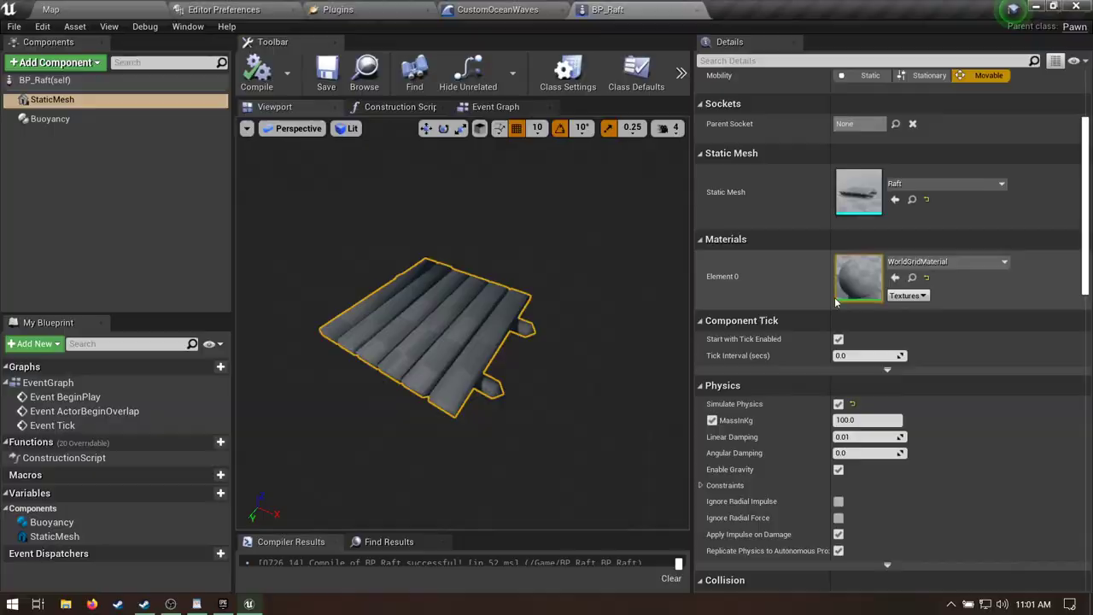
scroll(816, 376, down, 2)
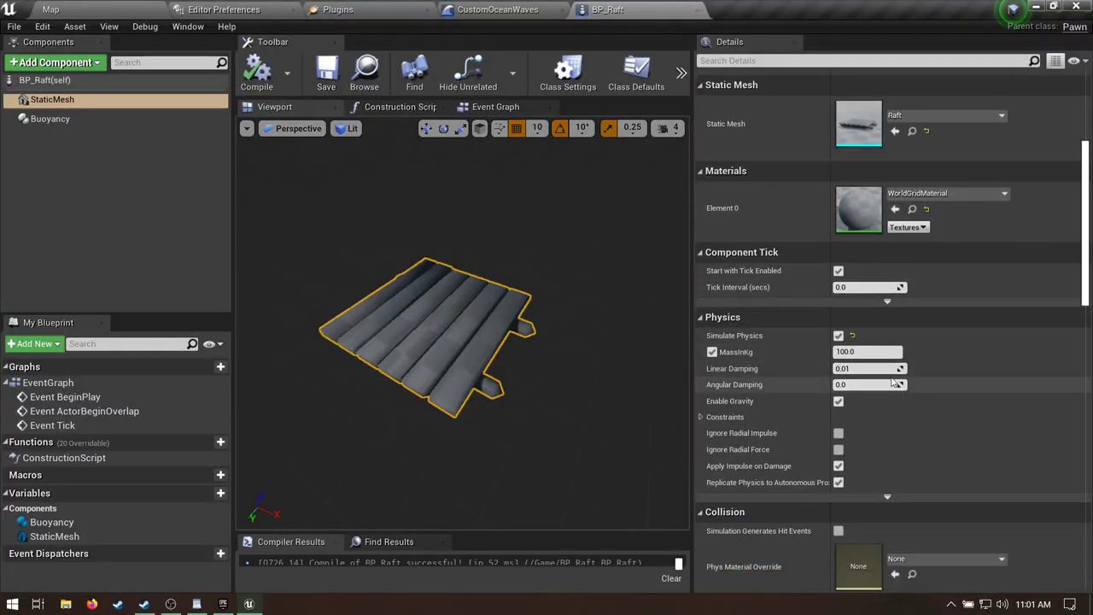
Set the raft StaticMesh's Angular Damping to 2.0.
text(2)
key(Return)
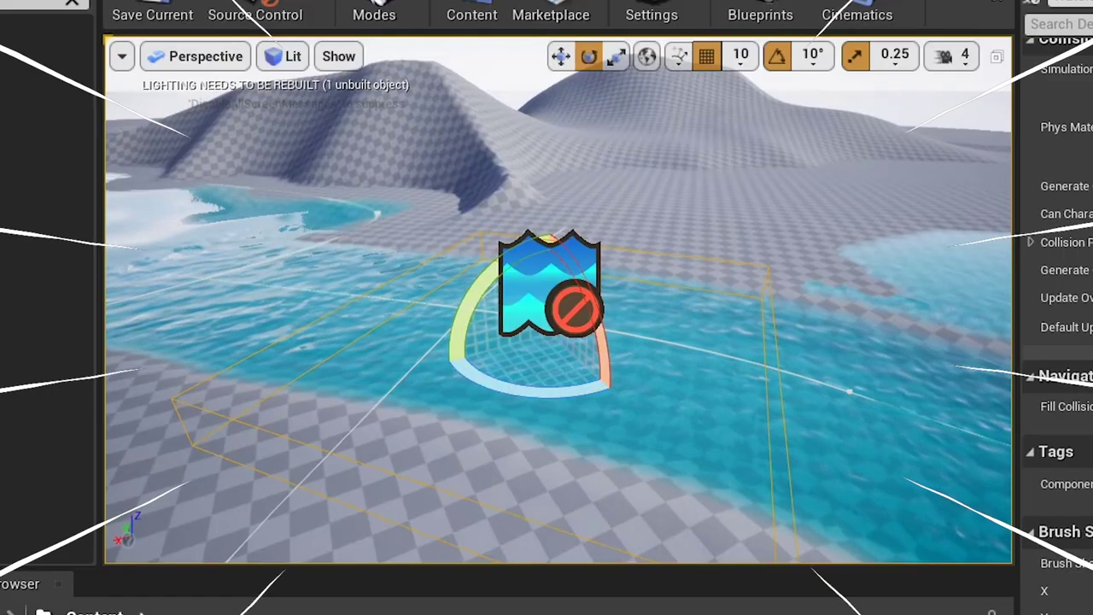
Raise the Water Body Island's Curl Noise amounts (Curl 1 0.822857, Curl 2 2.430266).
right_drag(549, 361, 455, 275)
key(w)
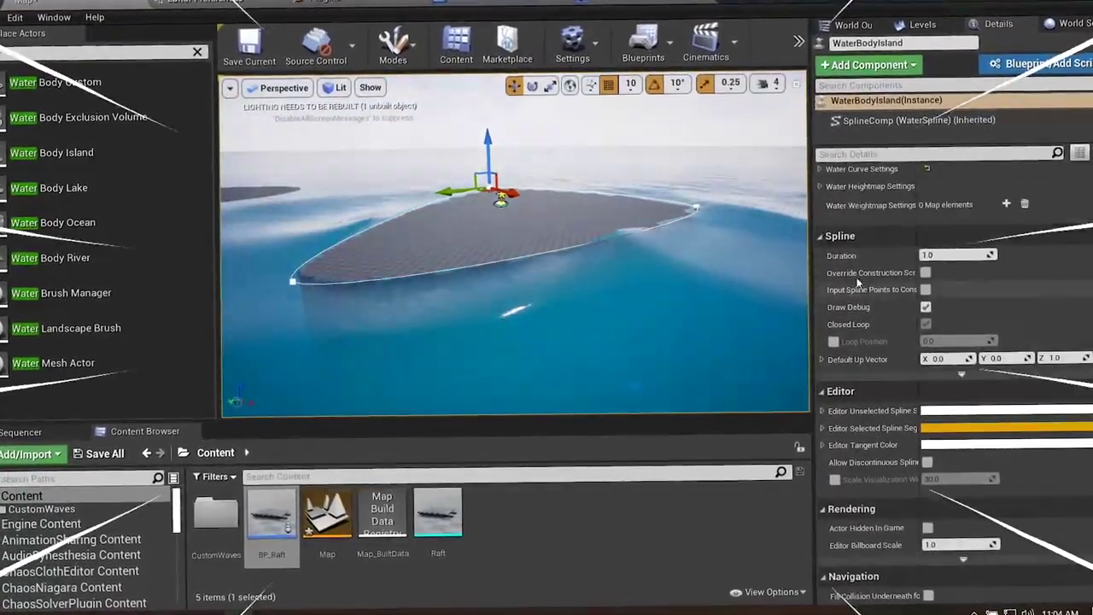
click(819, 187)
click(837, 321)
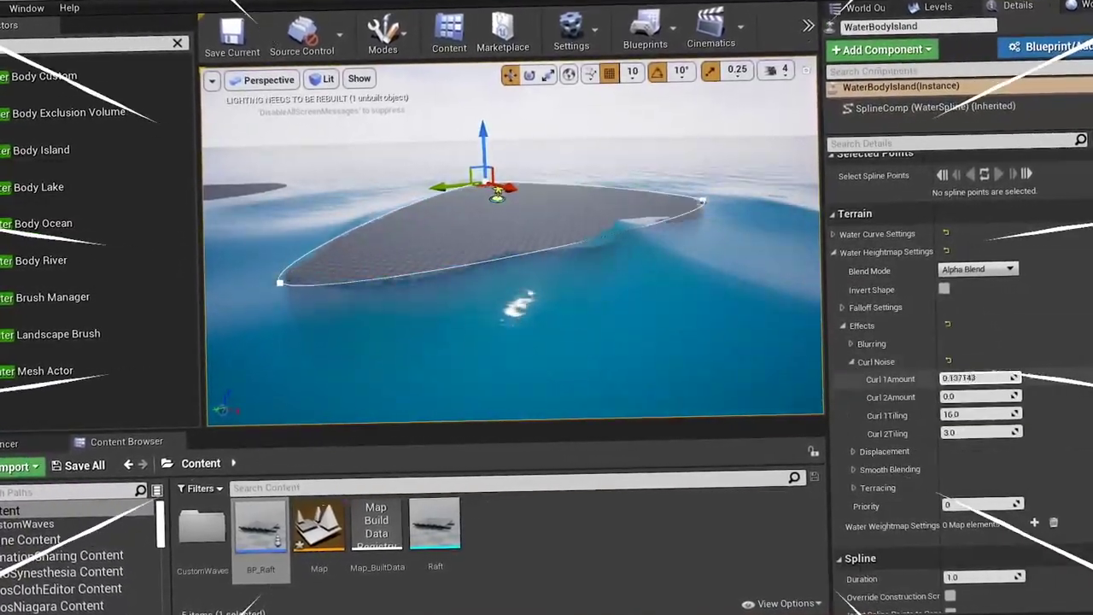
drag(963, 371, 990, 389)
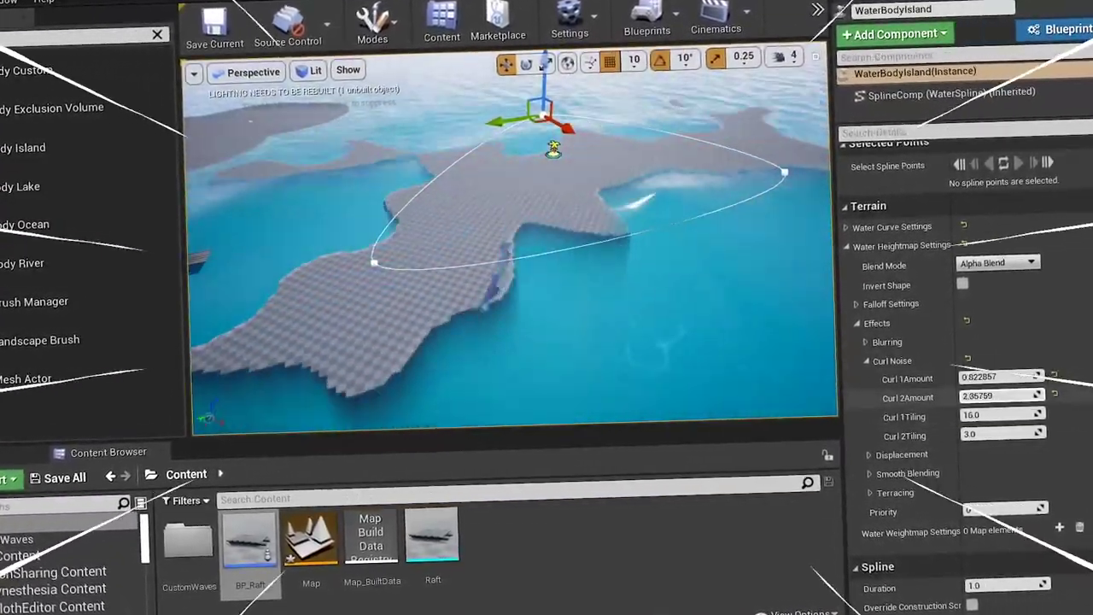
right_drag(512, 256, 512, 256)
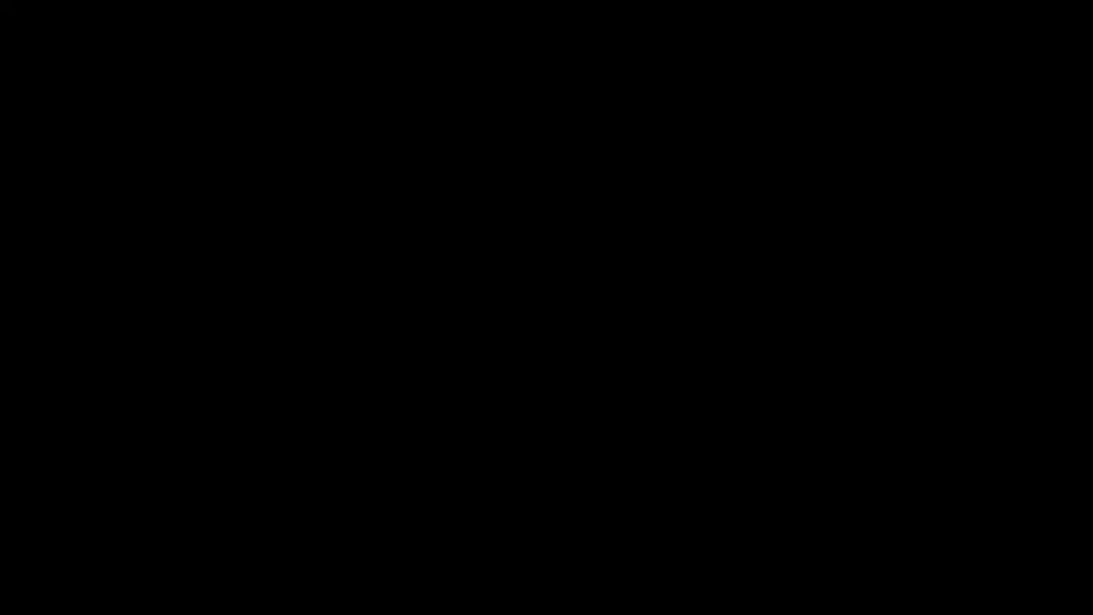